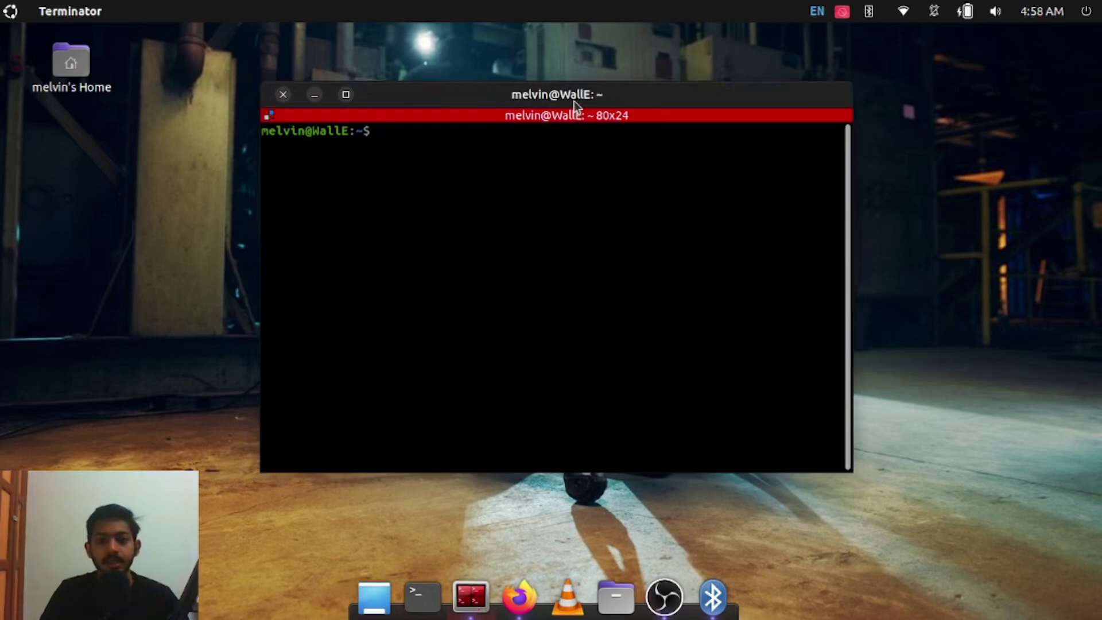
# - Split the Terminator window vertically, then each half horizontally, giving four panes
pyautogui.moveTo(574, 101); pyautogui.dragTo(630, 129)
pyautogui.rightClick(608, 229)
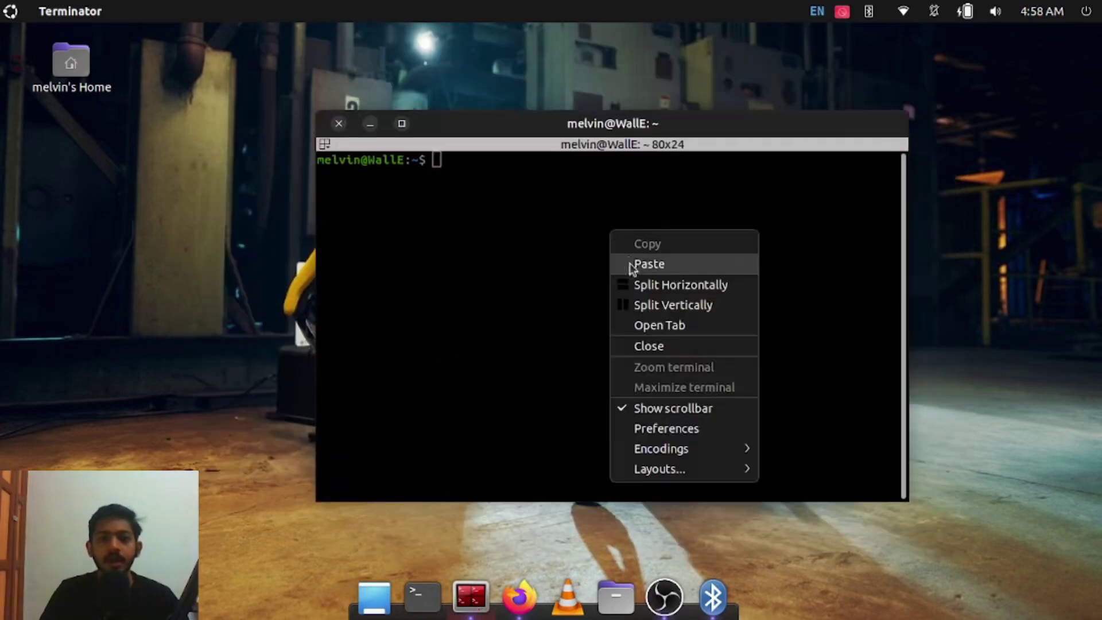
pyautogui.click(674, 309)
pyautogui.rightClick(541, 268)
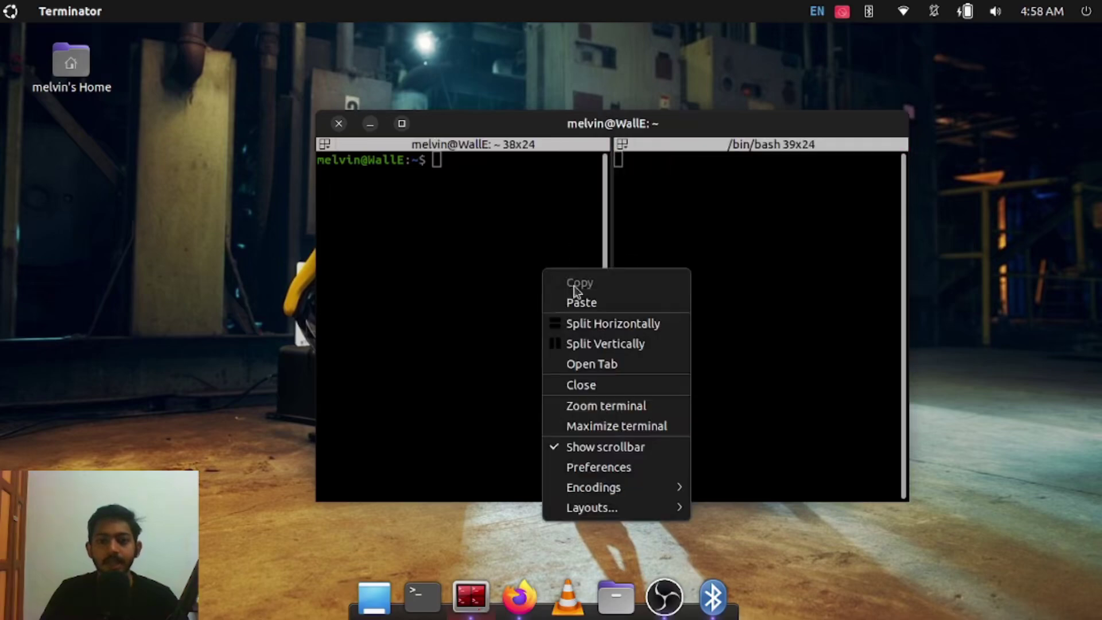
pyautogui.click(600, 322)
pyautogui.rightClick(696, 294)
pyautogui.click(737, 348)
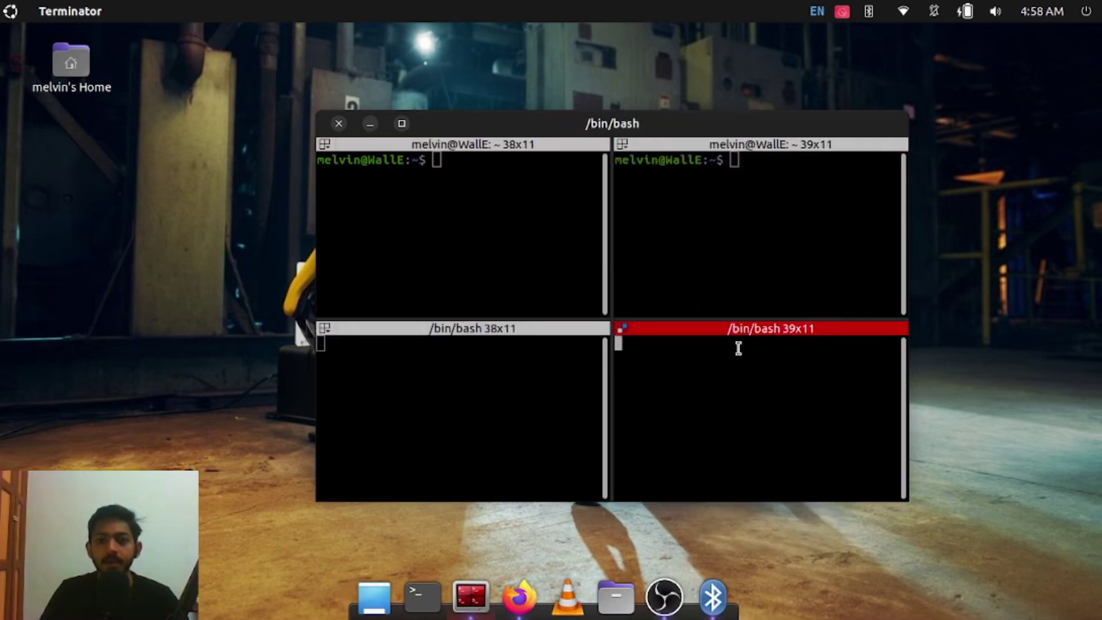
# - Maximize the four-pane window, restore it to floating size, and request closing it
pyautogui.moveTo(518, 126); pyautogui.dragTo(318, 9)
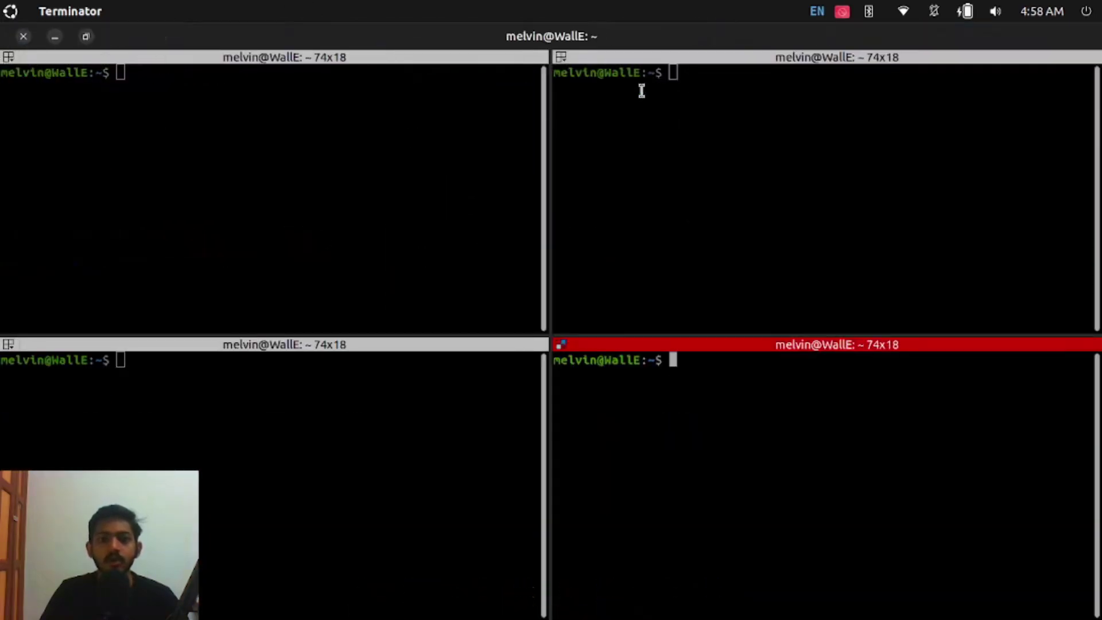
pyautogui.click(405, 105)
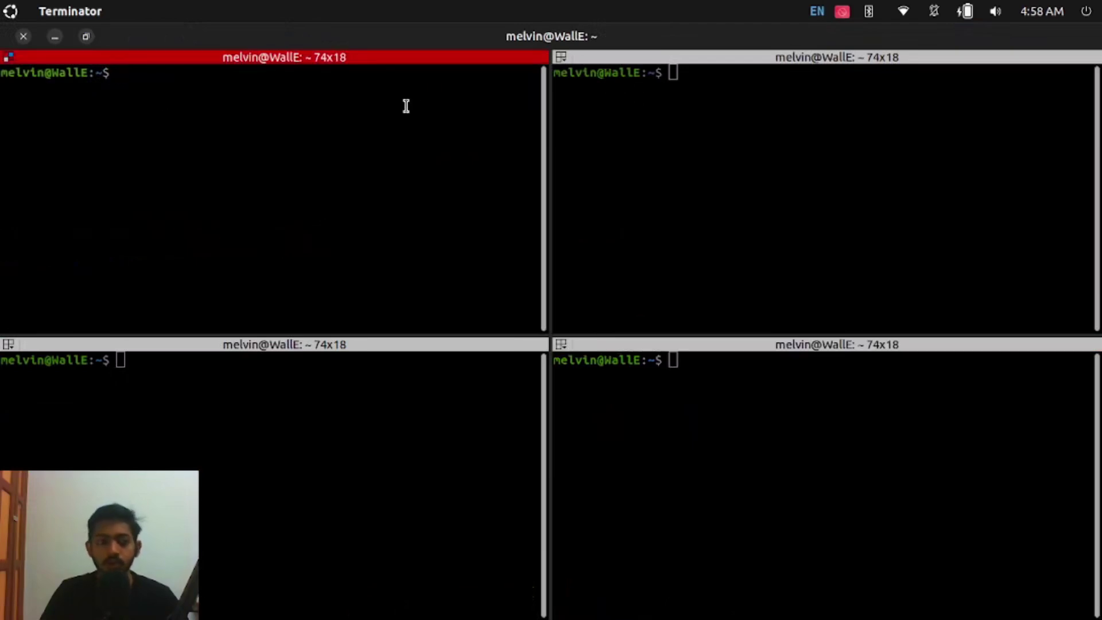
pyautogui.moveTo(533, 36); pyautogui.dragTo(345, 131)
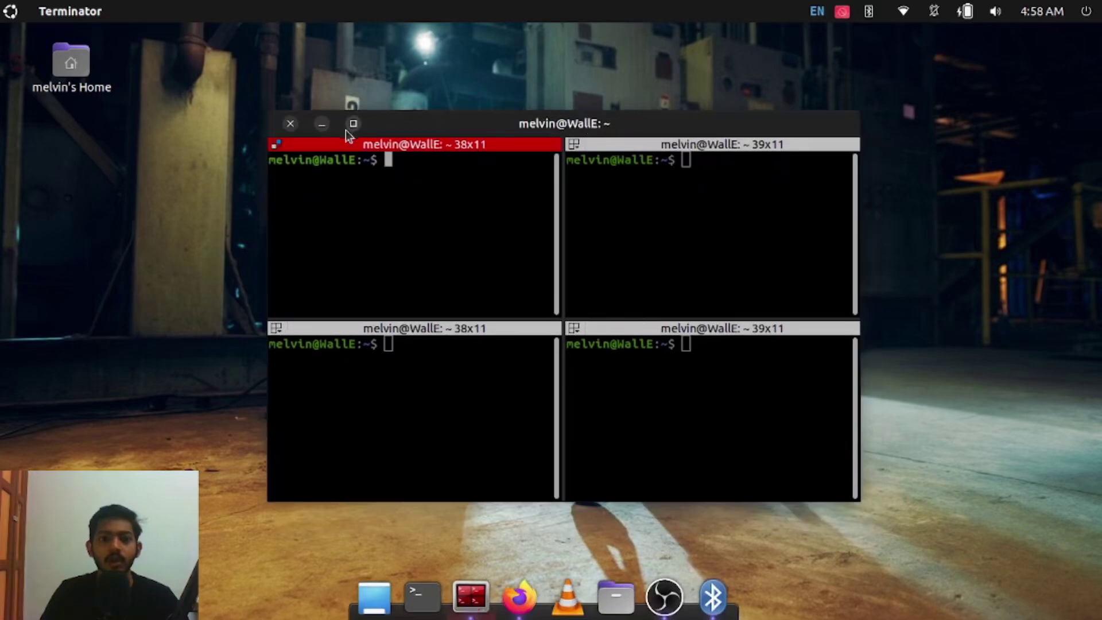
pyautogui.click(289, 125)
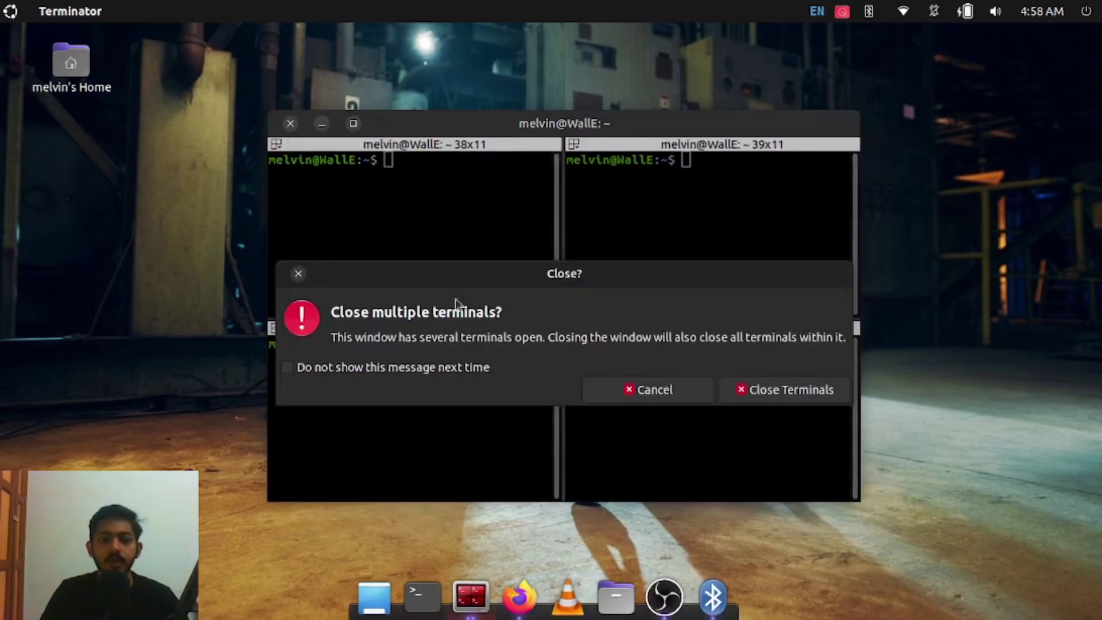
# - Confirm closing all Terminator panes and run sudo apt install terminator in MATE Terminal
pyautogui.click(746, 396)
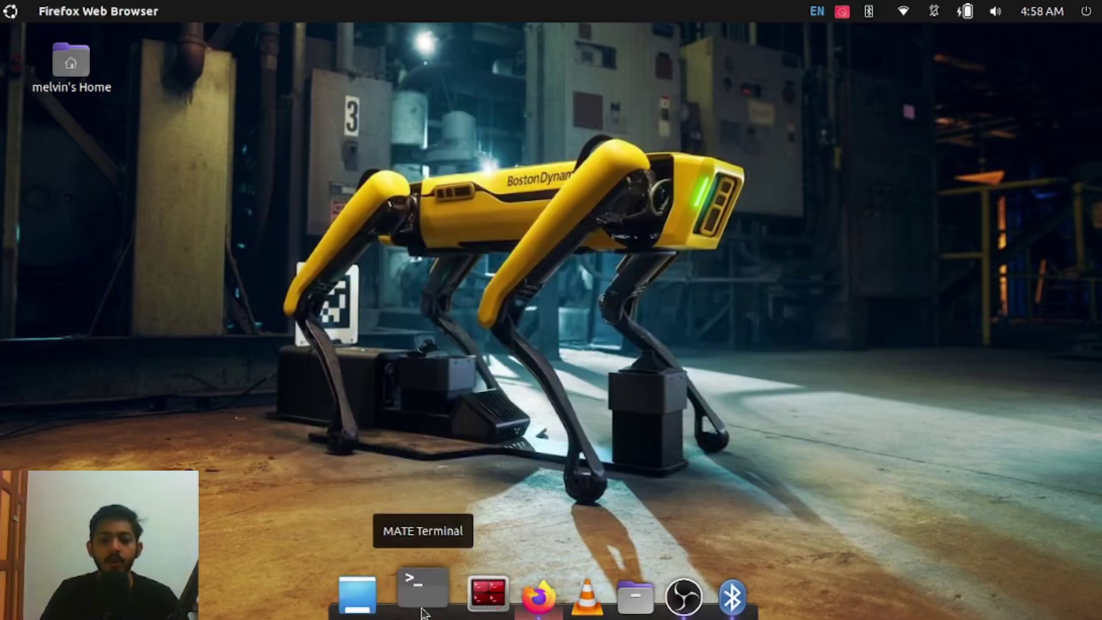
pyautogui.click(420, 595)
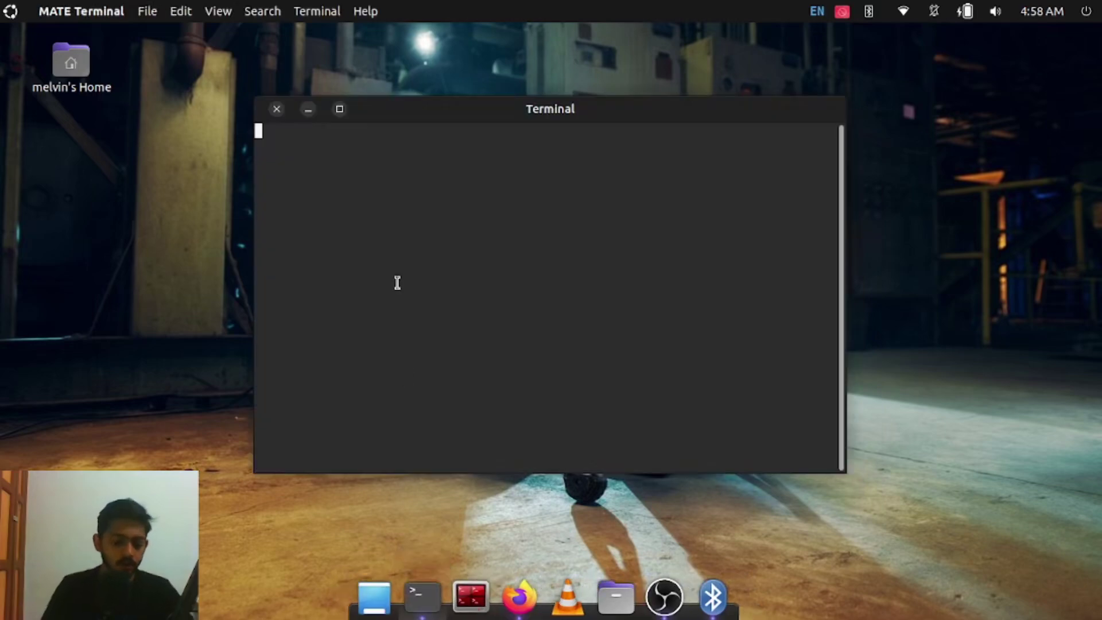
pyautogui.write('sudo ')
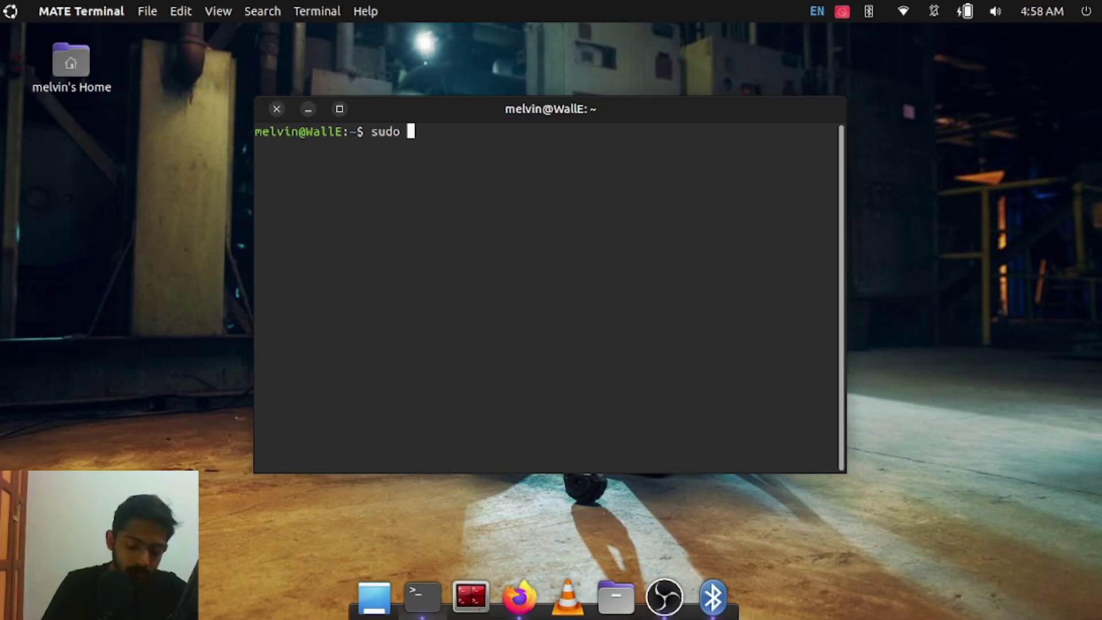
pyautogui.write('apt ins')
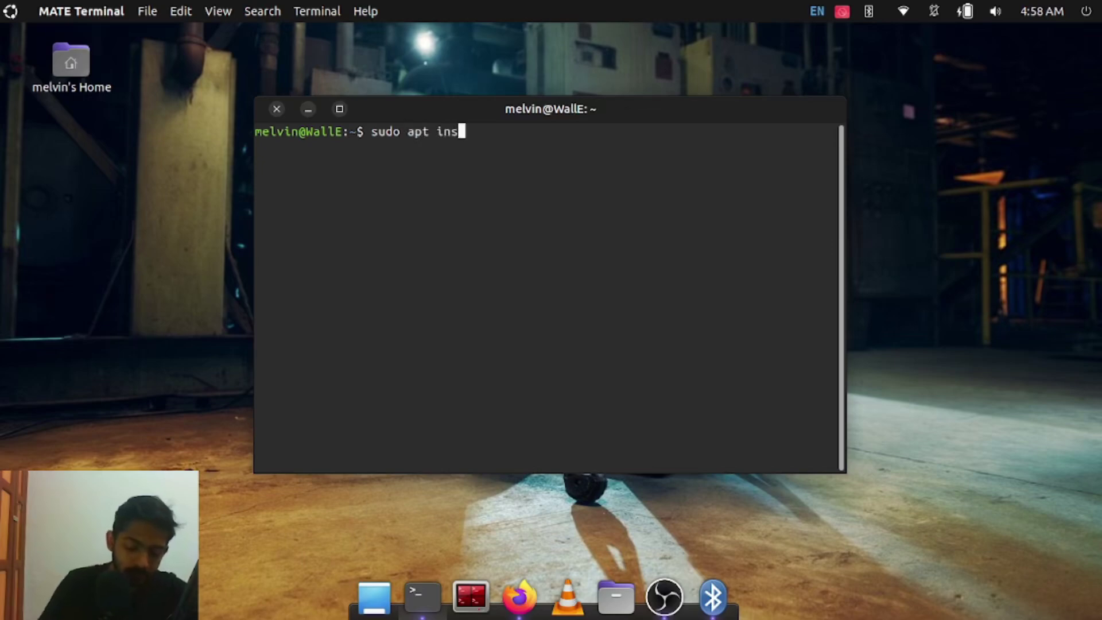
pyautogui.write('tall')
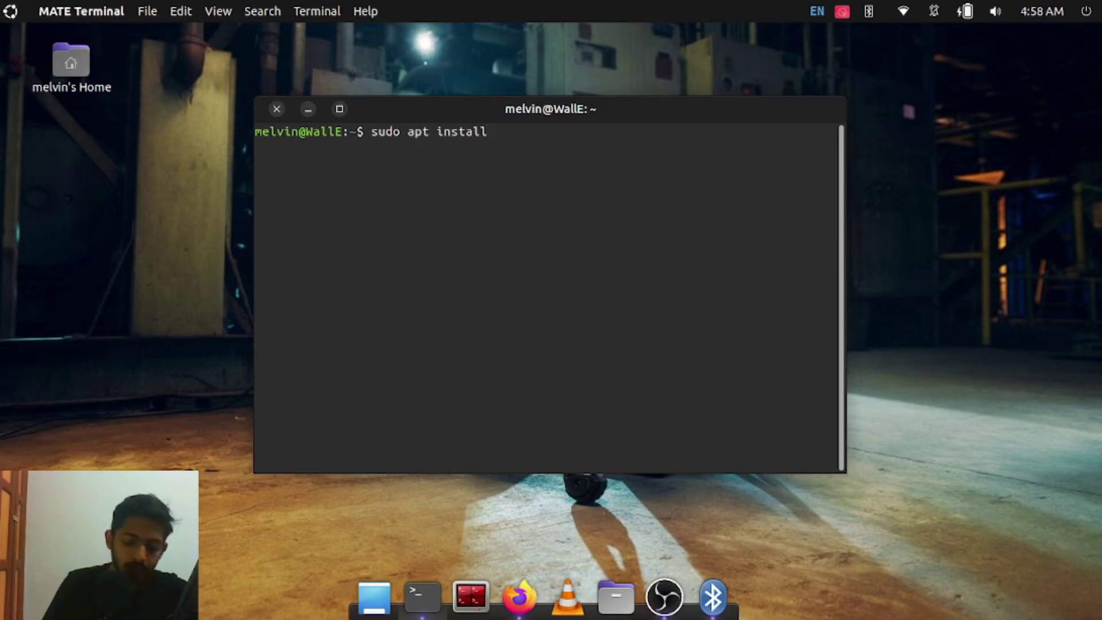
pyautogui.write(' terminator')
pyautogui.press('Return')
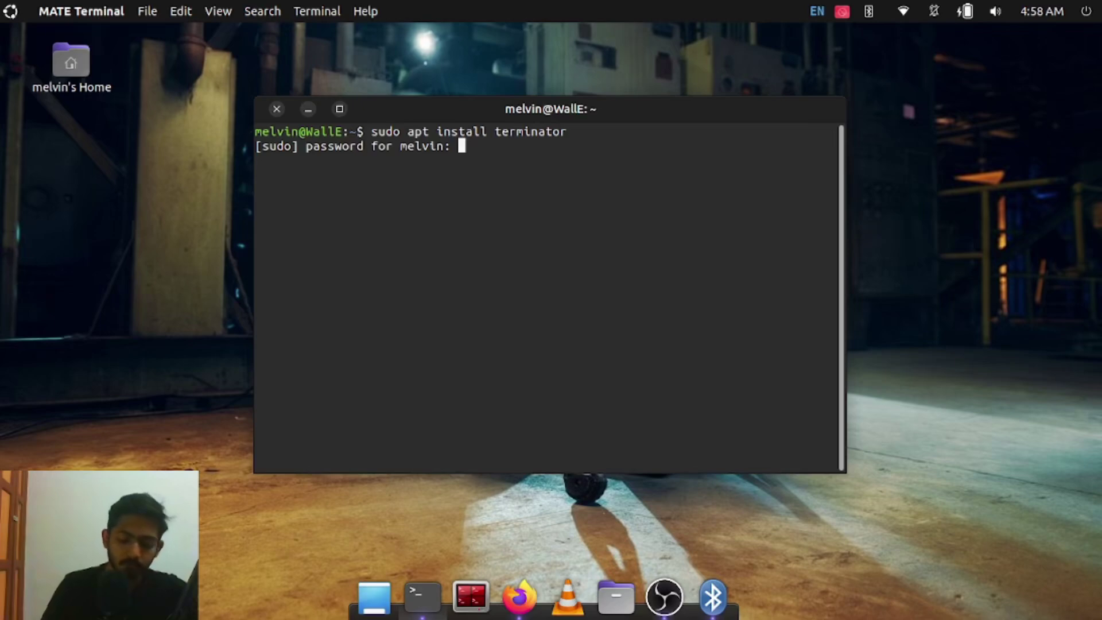
pyautogui.press('Return')
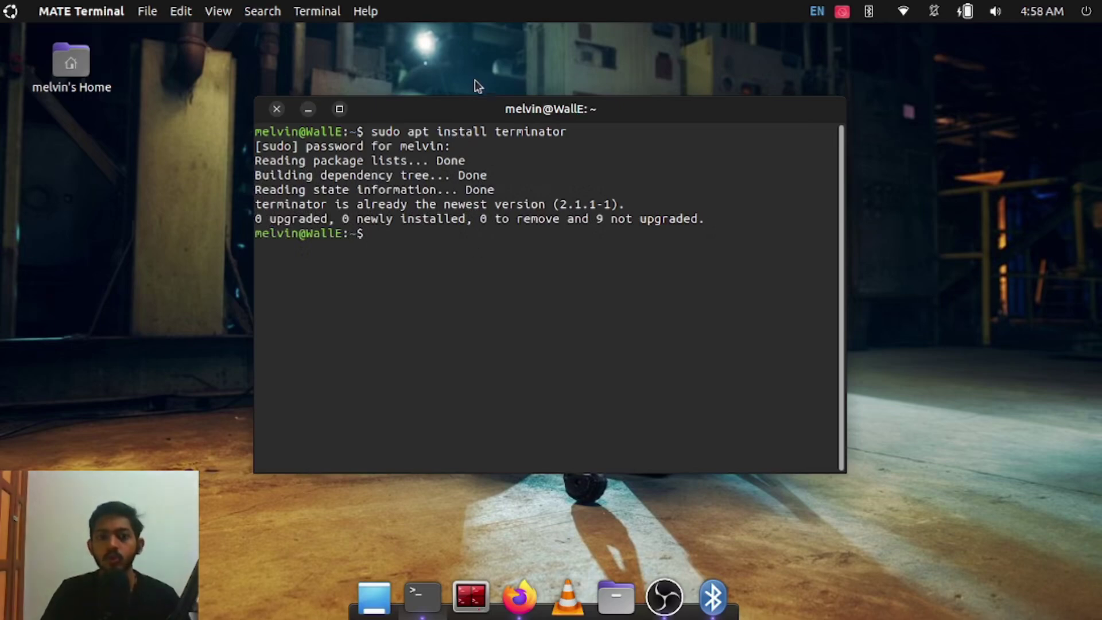
# - Review the output showing terminator is already the newest version, highlighting the command line
pyautogui.moveTo(475, 109); pyautogui.dragTo(457, 117)
pyautogui.moveTo(353, 139)
pyautogui.mouseDown()
pyautogui.moveTo(488, 148)
pyautogui.moveTo(358, 139)
pyautogui.mouseUp()
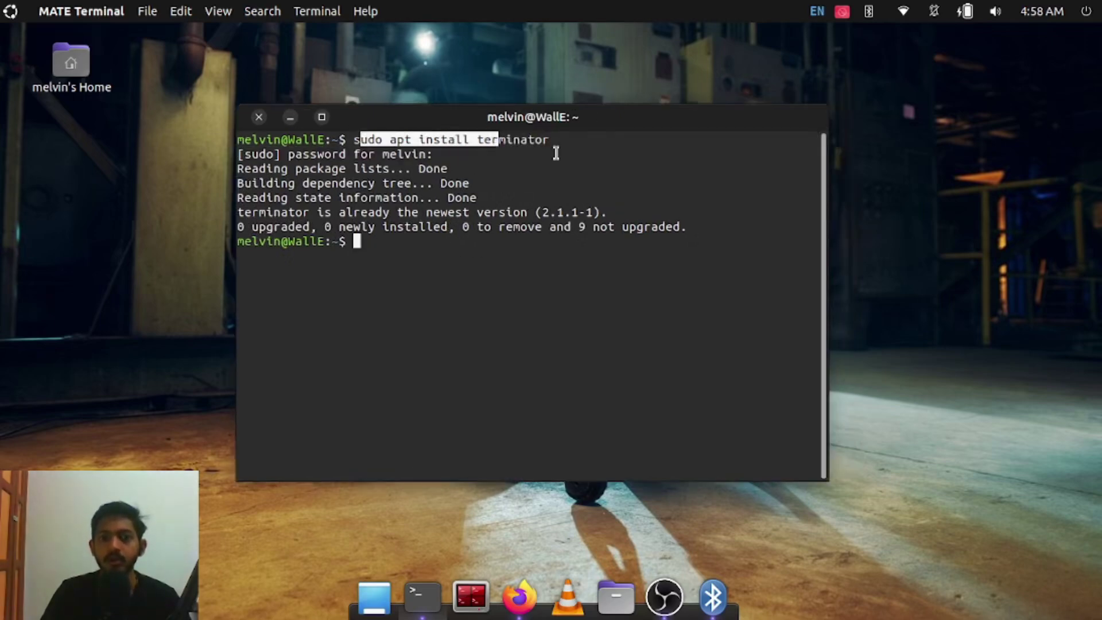
pyautogui.moveTo(439, 138); pyautogui.dragTo(814, 154)
pyautogui.doubleClick(512, 139)
pyautogui.tripleClick(512, 138)
pyautogui.click(381, 140)
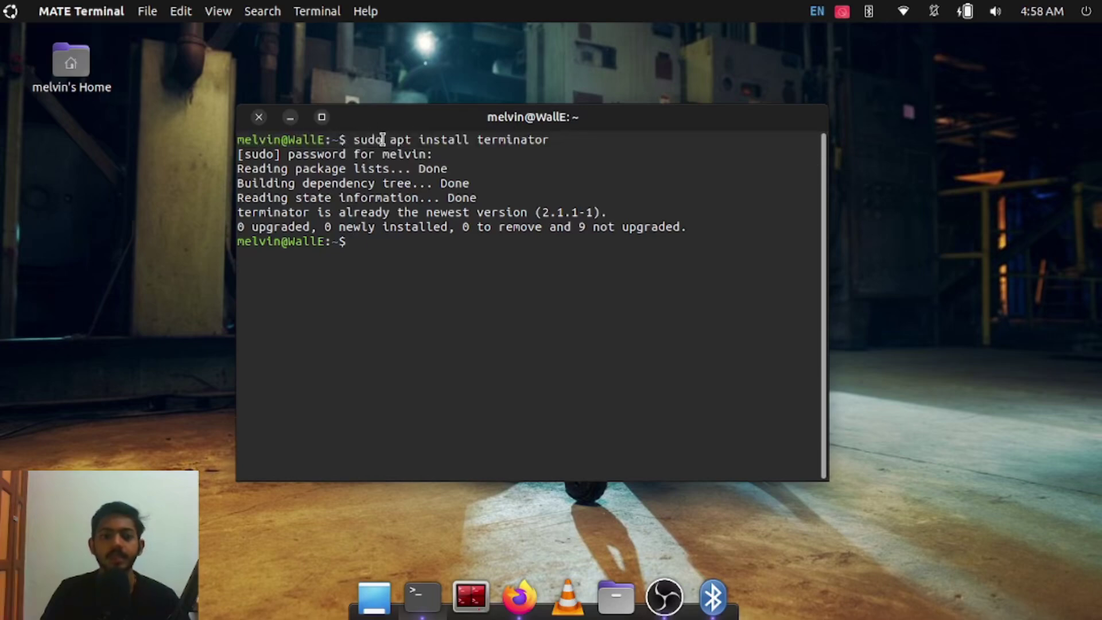
pyautogui.tripleClick(386, 139)
pyautogui.click(531, 160)
pyautogui.moveTo(499, 117)
pyautogui.mouseDown()
pyautogui.moveTo(560, 110)
pyautogui.moveTo(383, 104)
pyautogui.mouseUp()
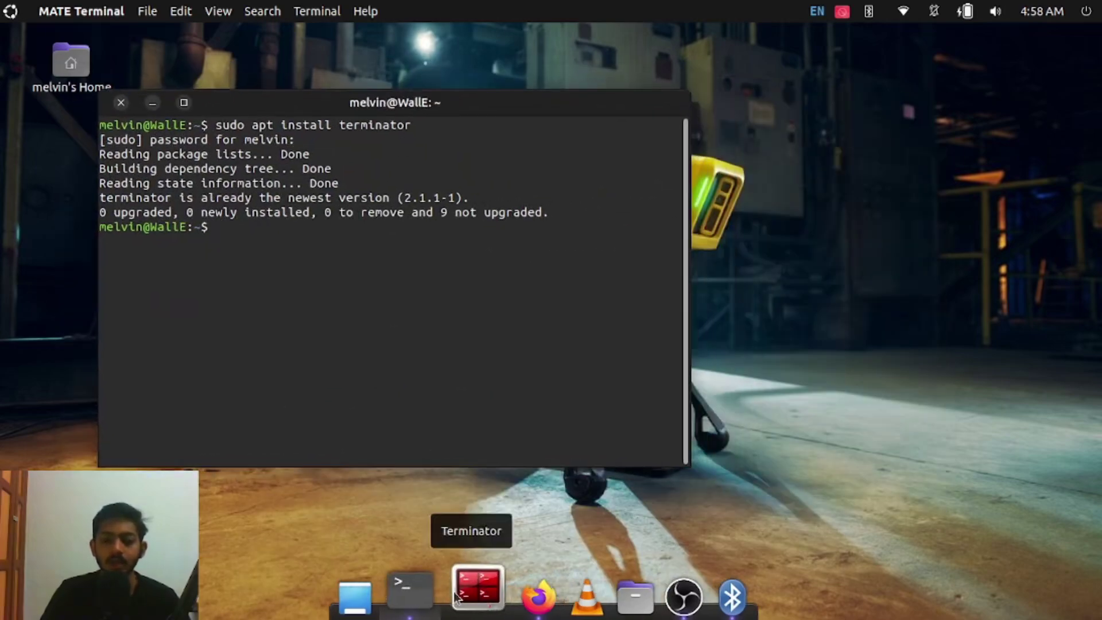
# - Launch Visual Studio Code on the home folder with code . from the terminal
pyautogui.click(457, 594)
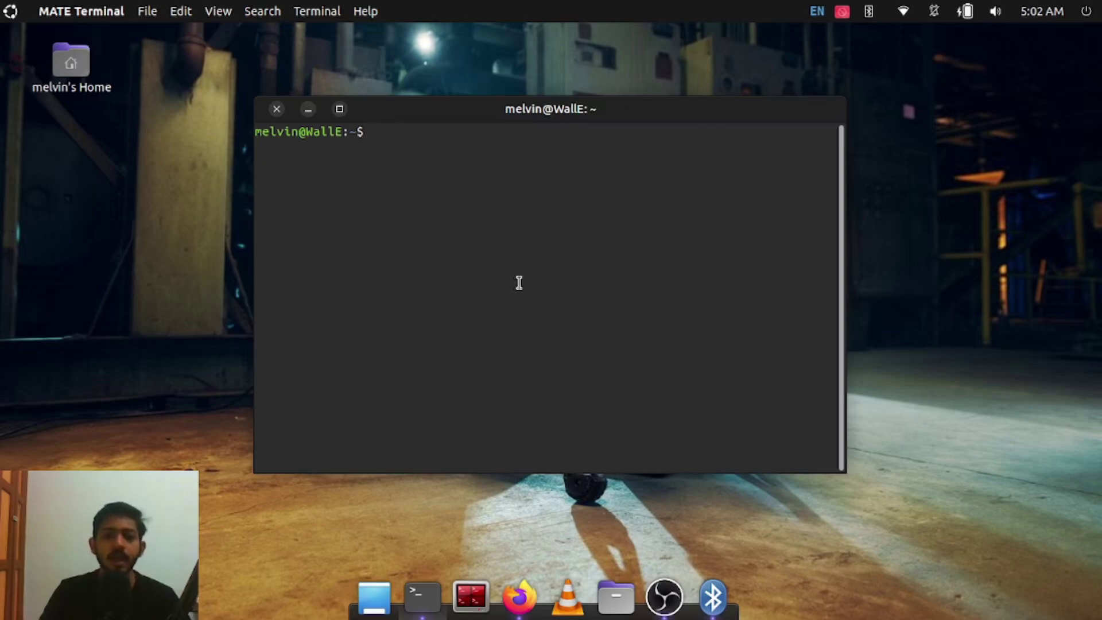
pyautogui.write('co')
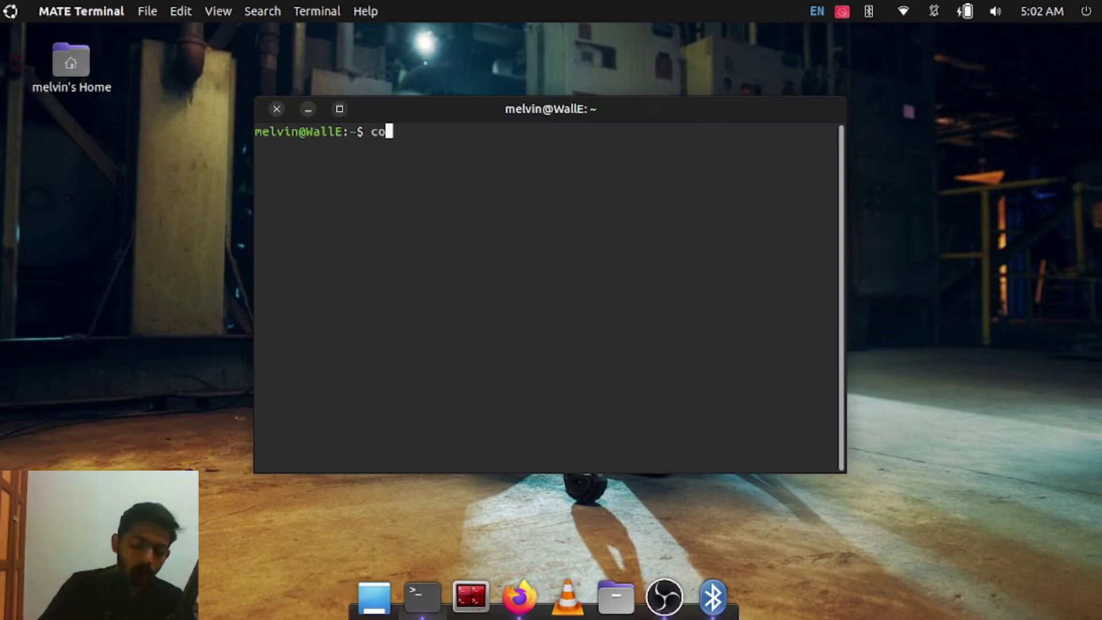
pyautogui.write('de .')
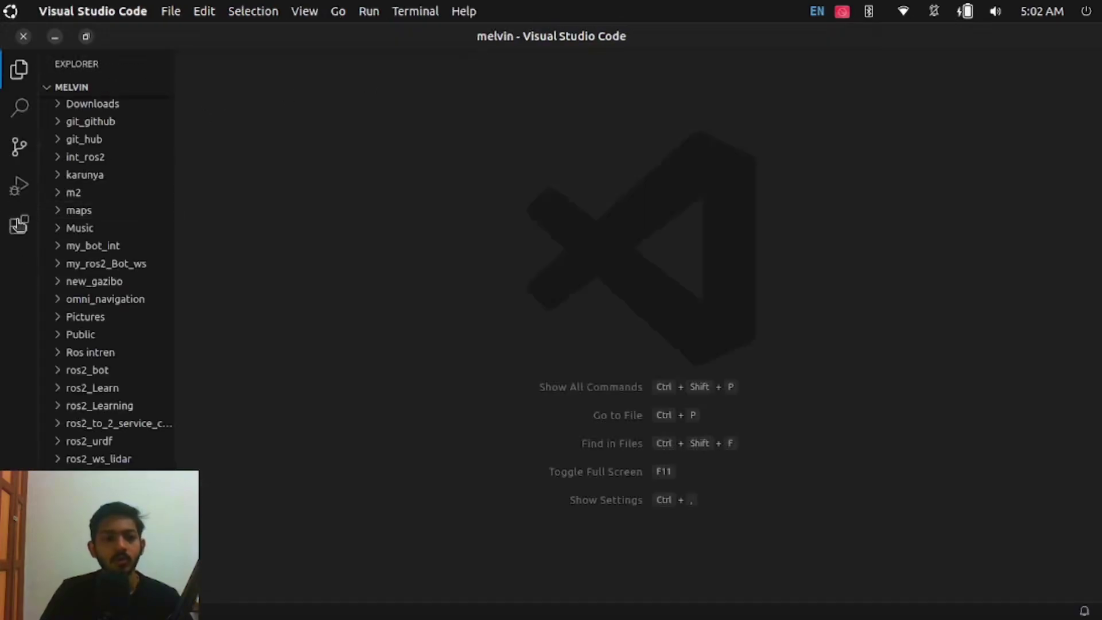
# - Search the Extensions view for c++ and view the installed C/C++ extension's details
pyautogui.click(19, 225)
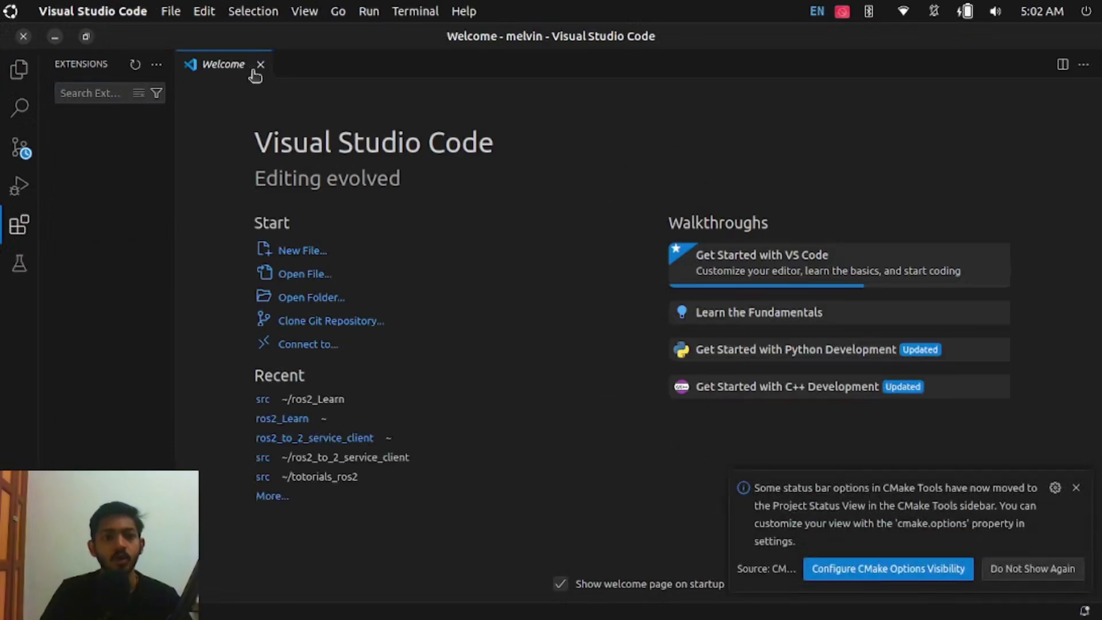
pyautogui.click(89, 96)
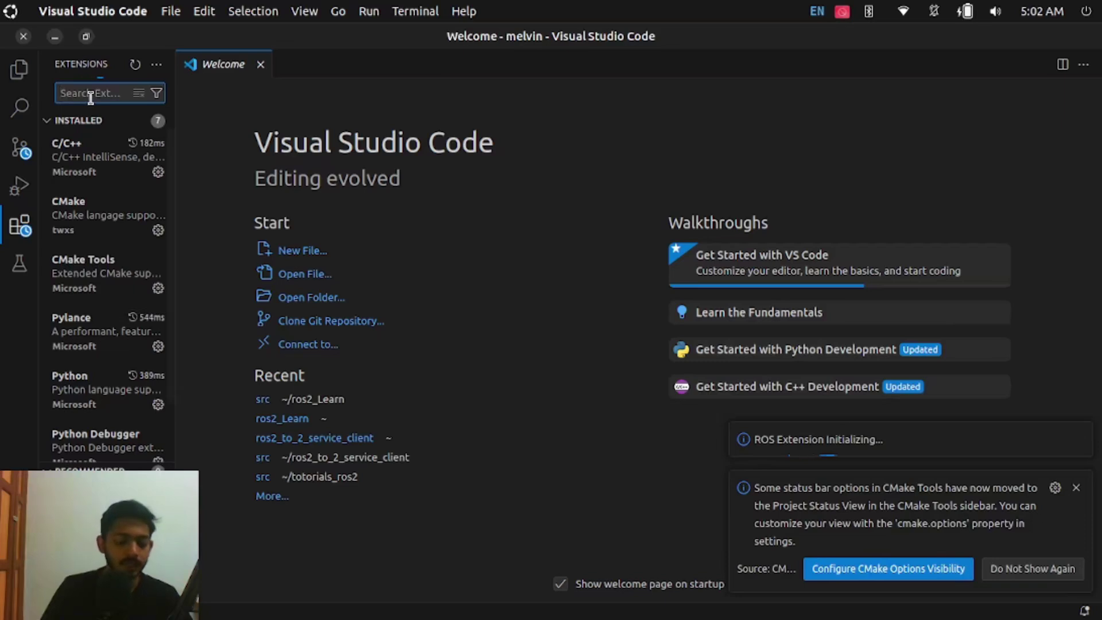
pyautogui.write('c++')
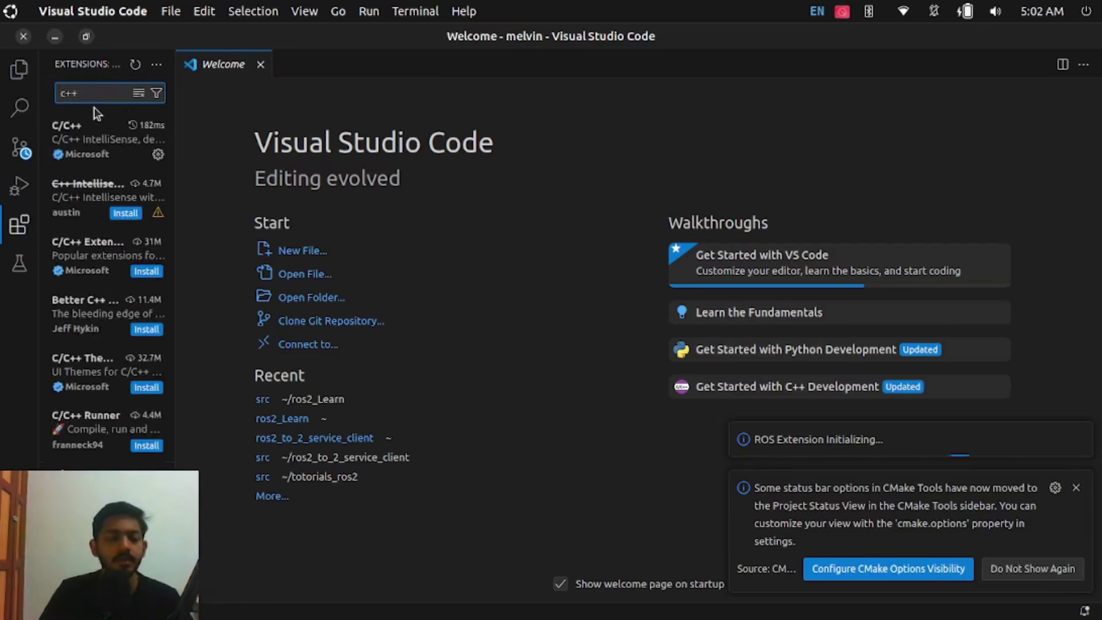
pyautogui.click(103, 156)
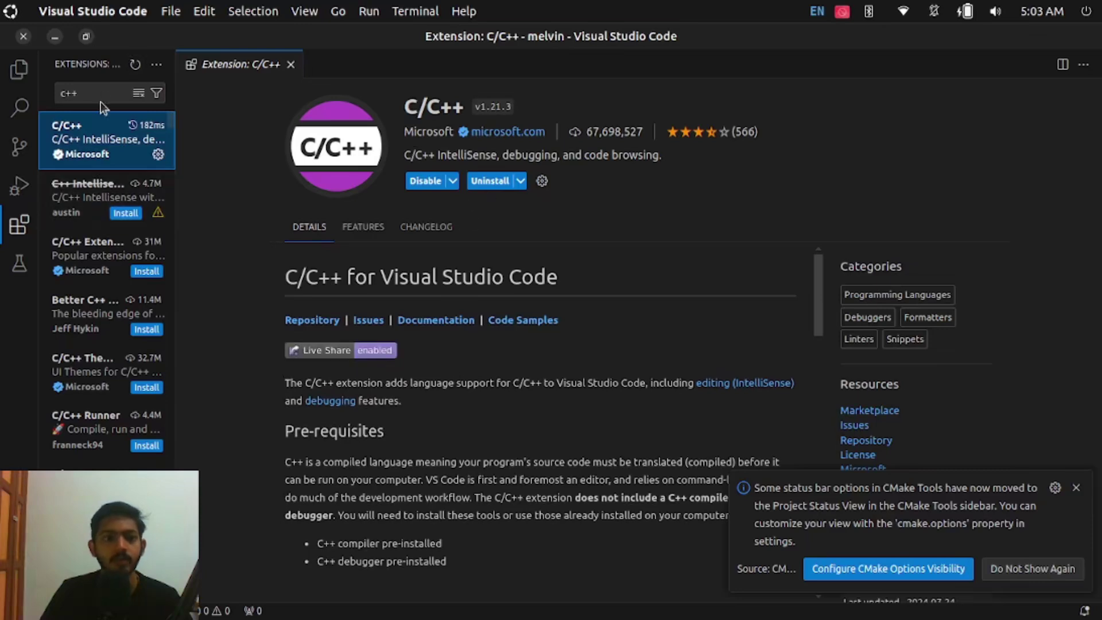
# - Search for python and view the installed Microsoft Python extension's details
pyautogui.click(112, 87)
pyautogui.press('BackSpace')
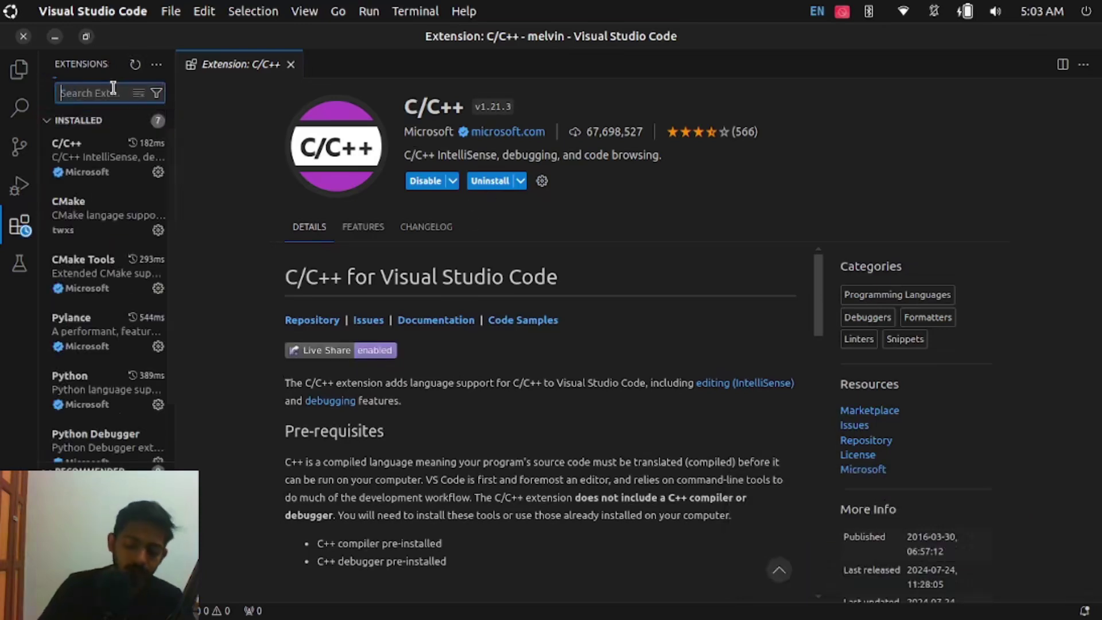
pyautogui.write('python')
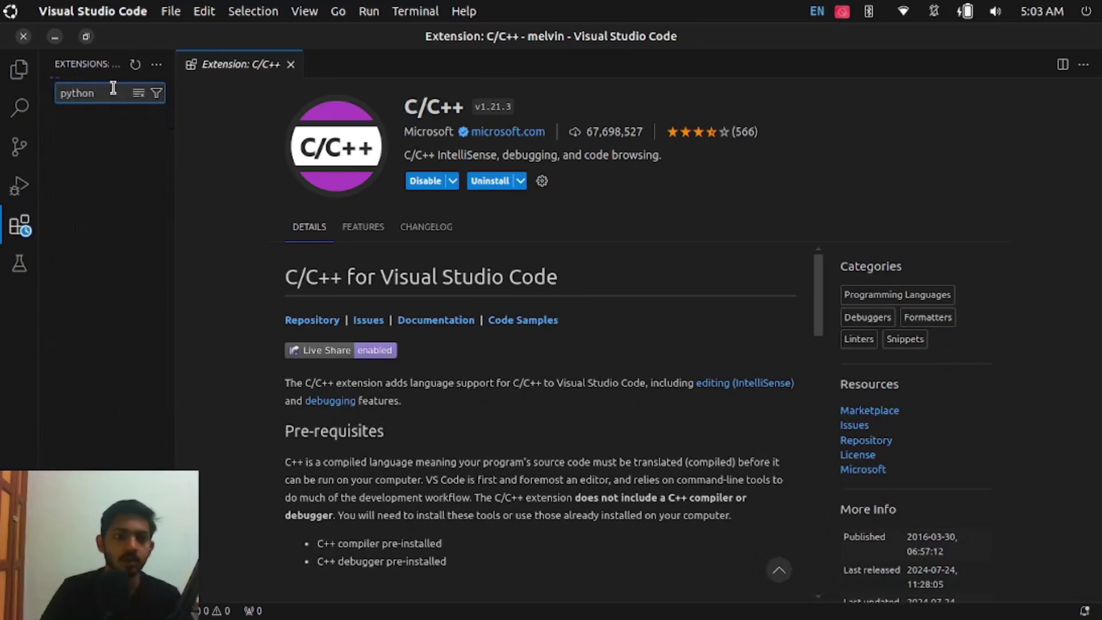
pyautogui.click(68, 148)
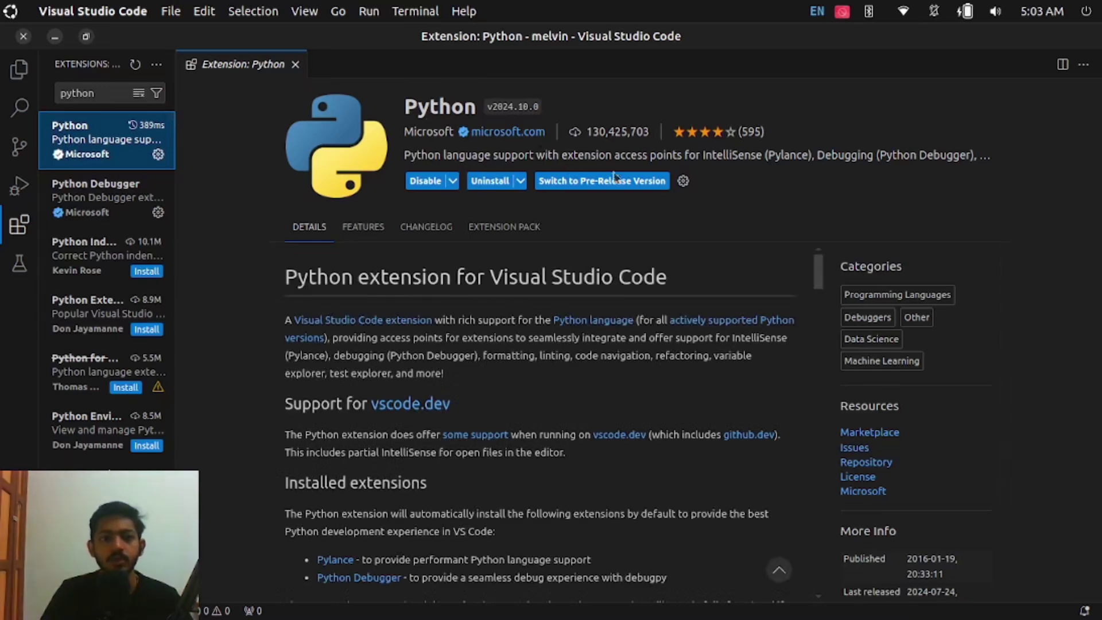
pyautogui.click(120, 93)
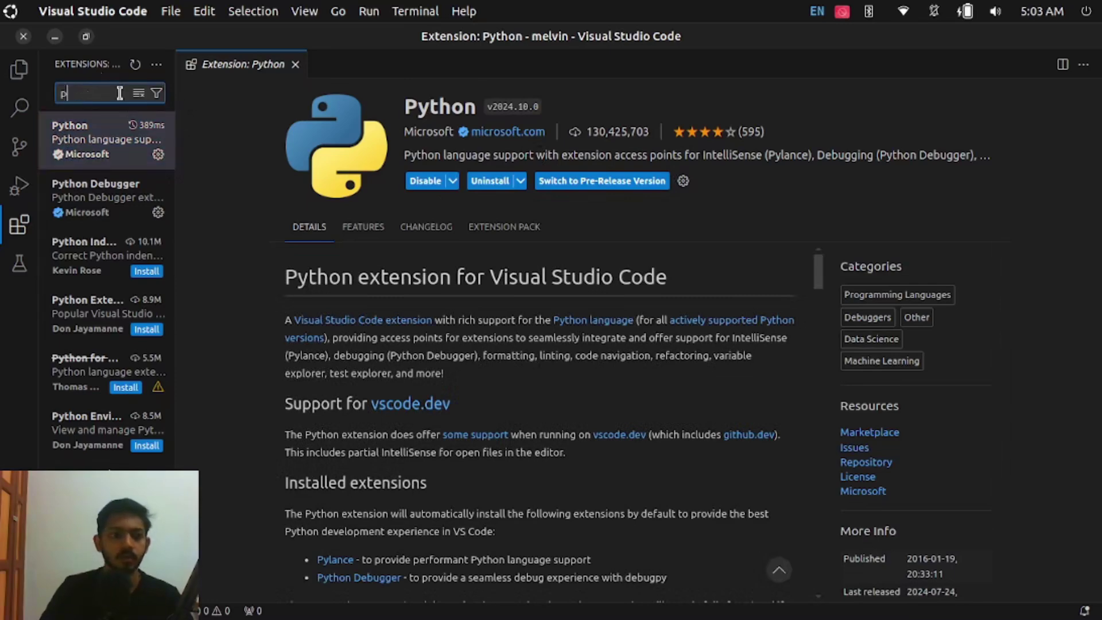
# - Search for cmake and view the installed CMake (twxs) extension's details
pyautogui.press('BackSpace')
pyautogui.write('cm')
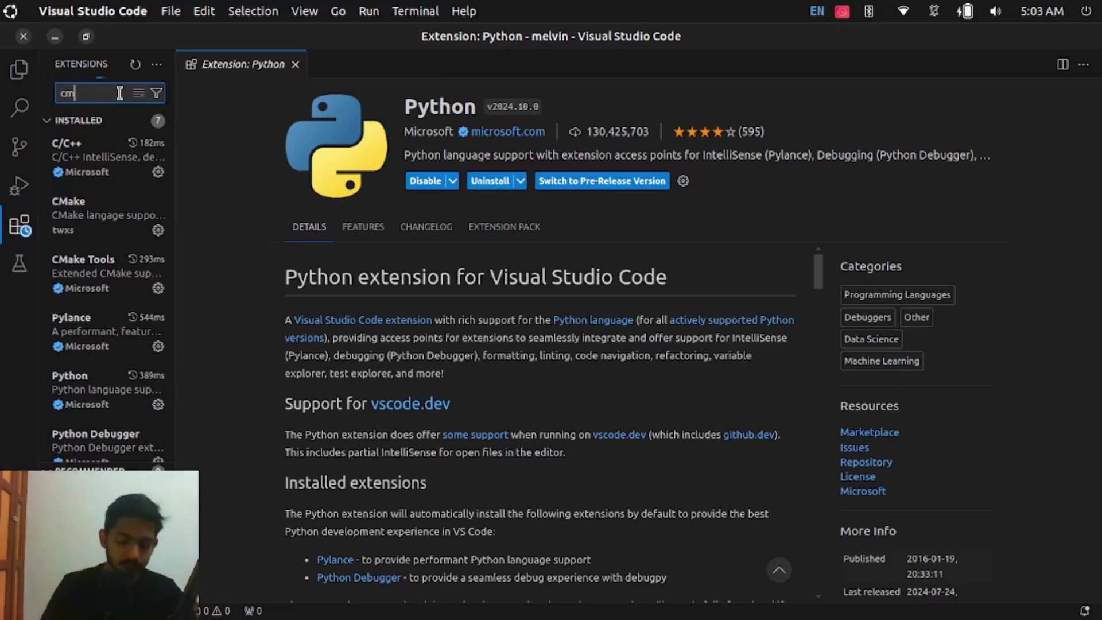
pyautogui.write('ake')
pyautogui.click(104, 138)
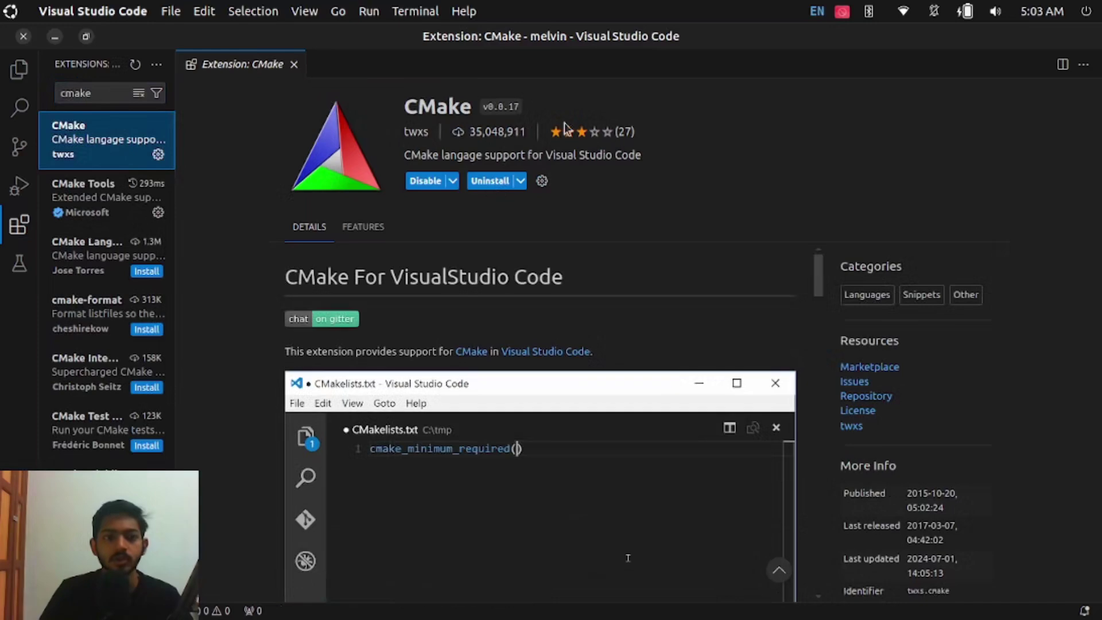
pyautogui.doubleClick(106, 93)
# - Search for ros, view the installed Microsoft ROS extension, close its page and clear the search
pyautogui.press('BackSpace')
pyautogui.write('r')
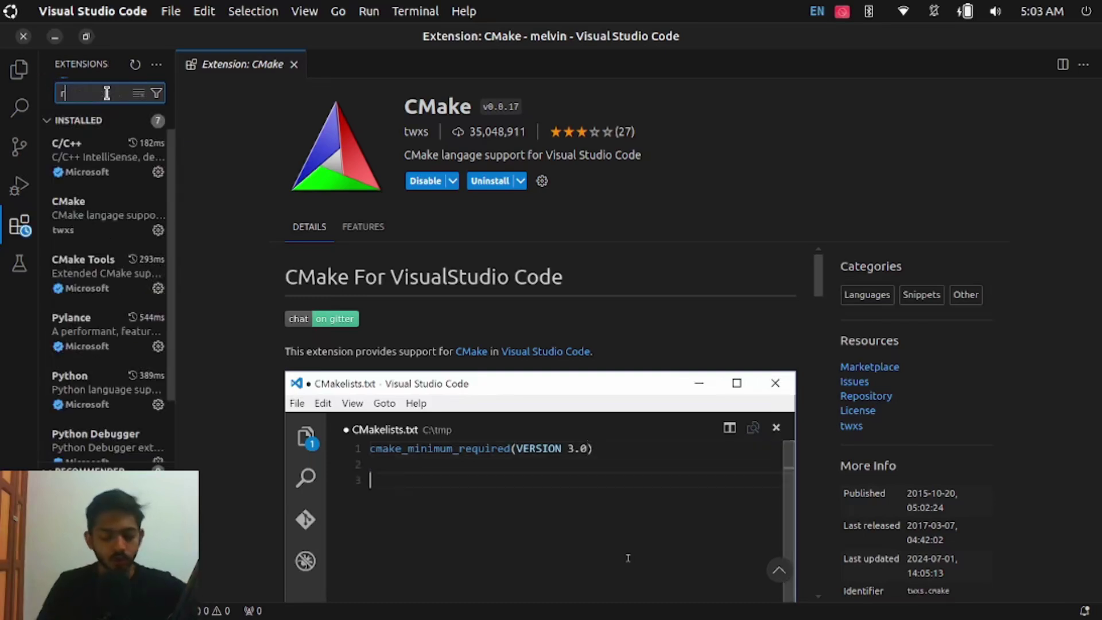
pyautogui.write('os')
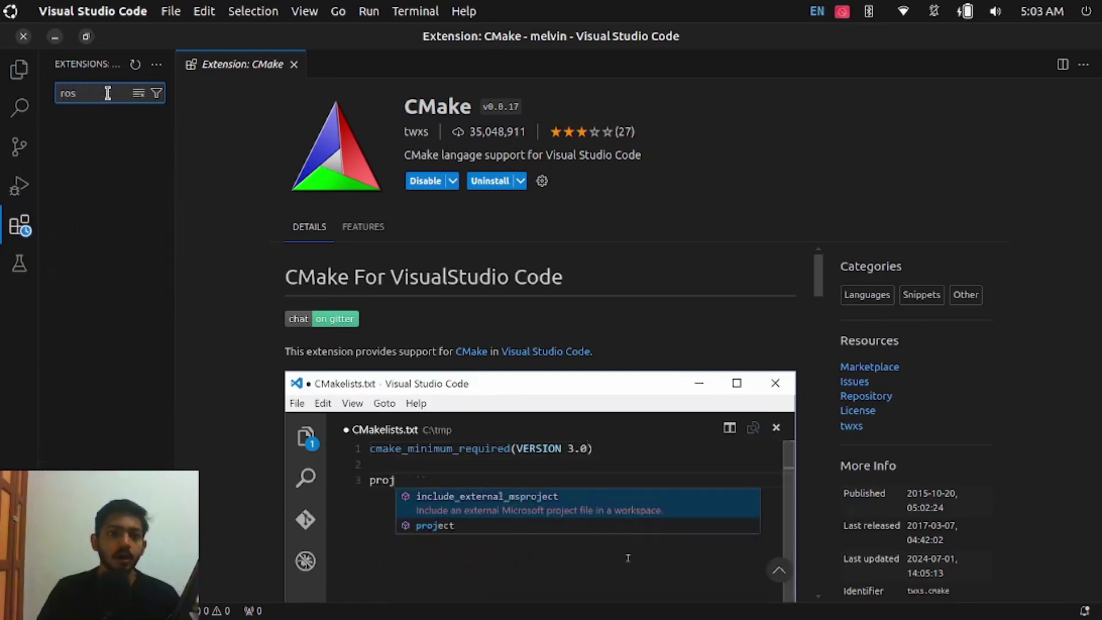
pyautogui.click(86, 133)
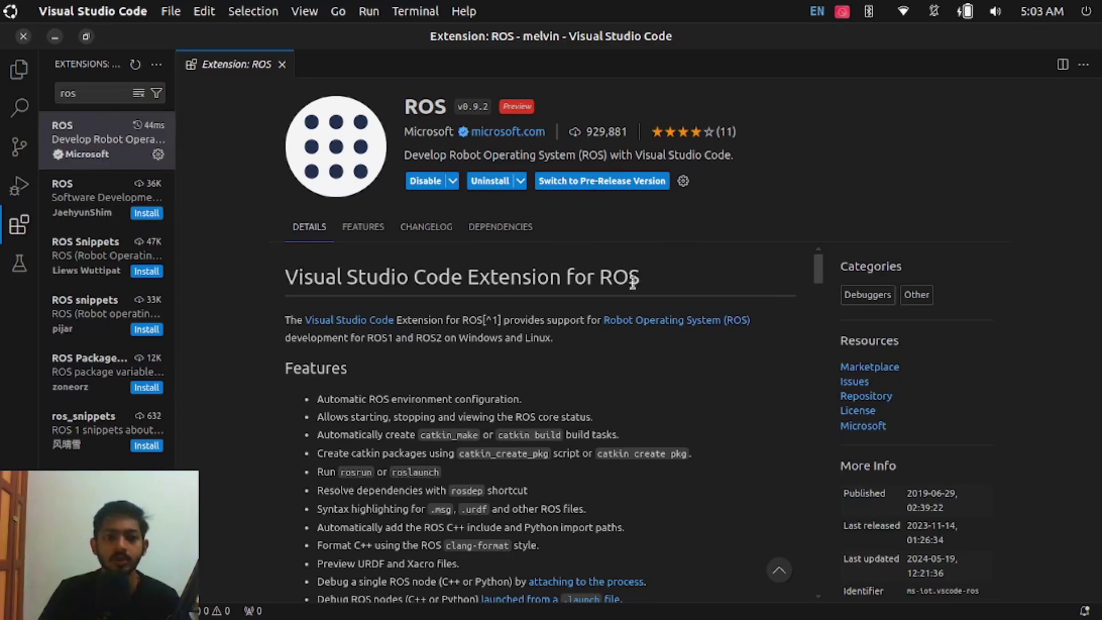
pyautogui.click(281, 63)
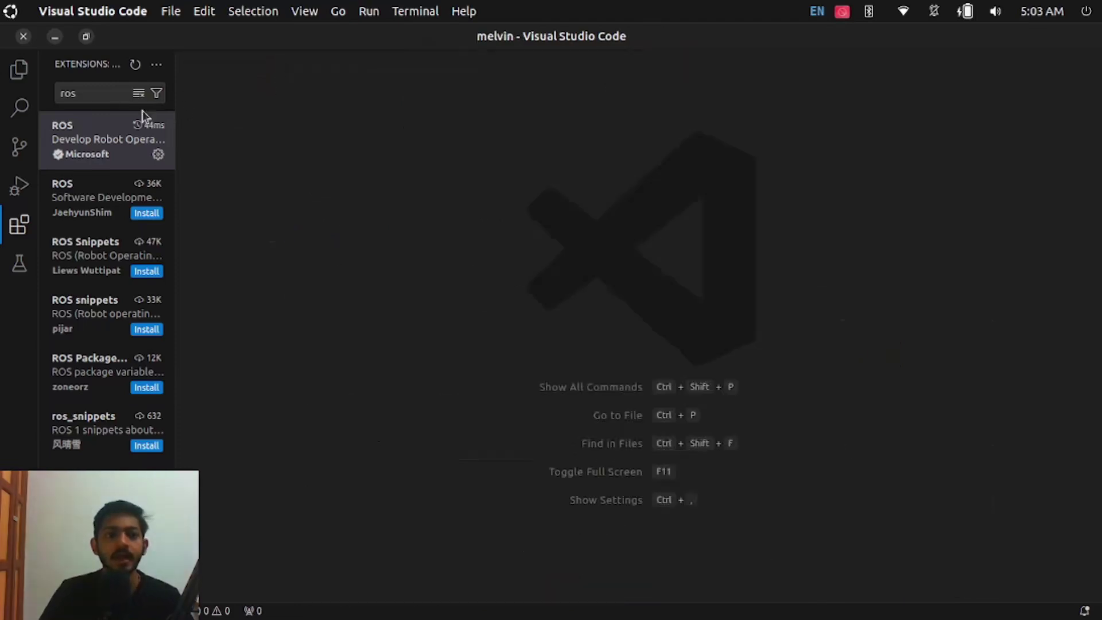
pyautogui.click(97, 99)
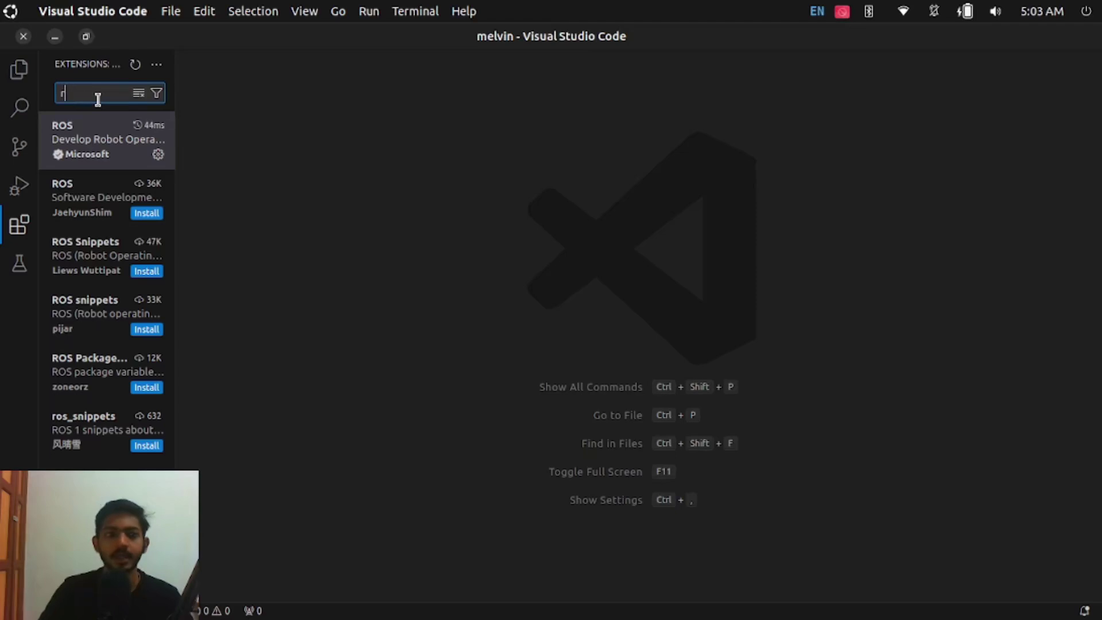
pyautogui.press('BackSpace')
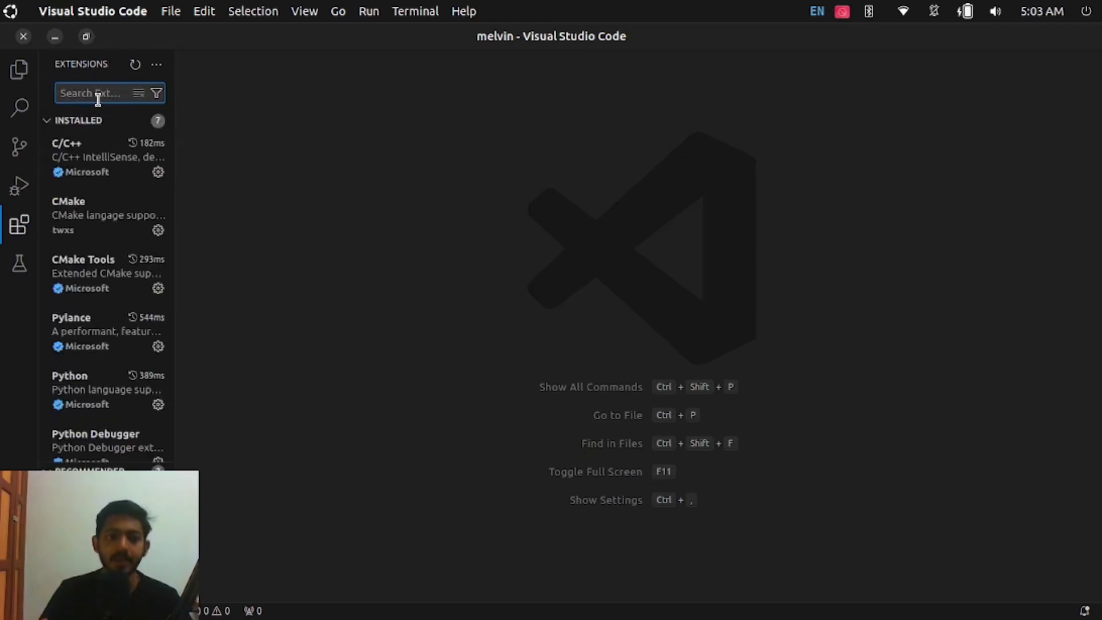
# - Close VS Code and run sudo apt install python3-pip, which is already the newest version
pyautogui.click(23, 37)
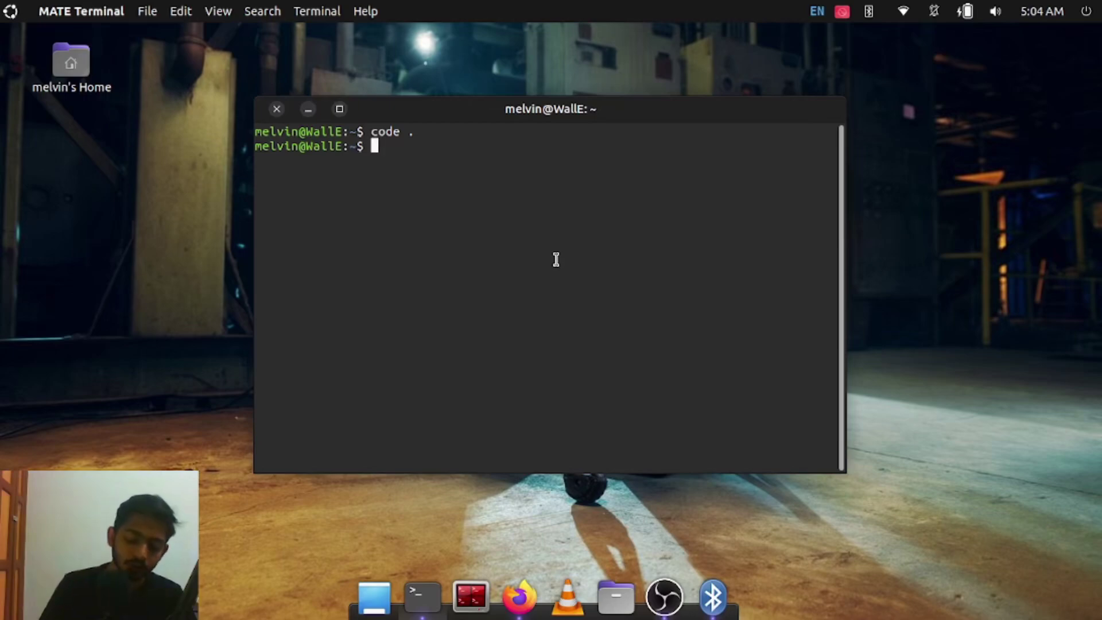
pyautogui.write('sudo ')
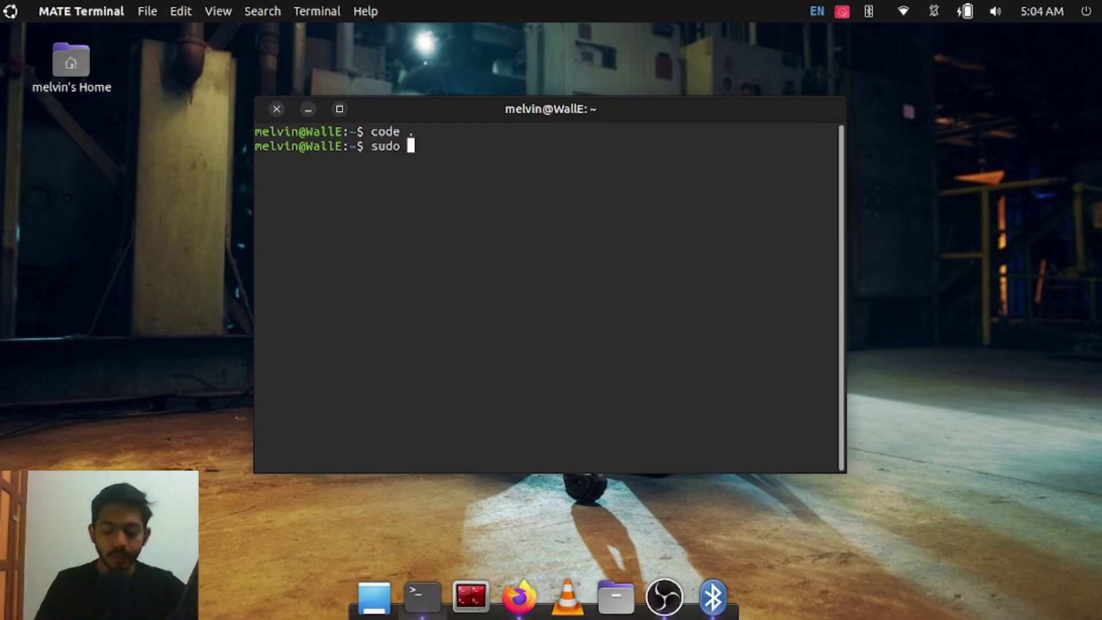
pyautogui.write('apt ins')
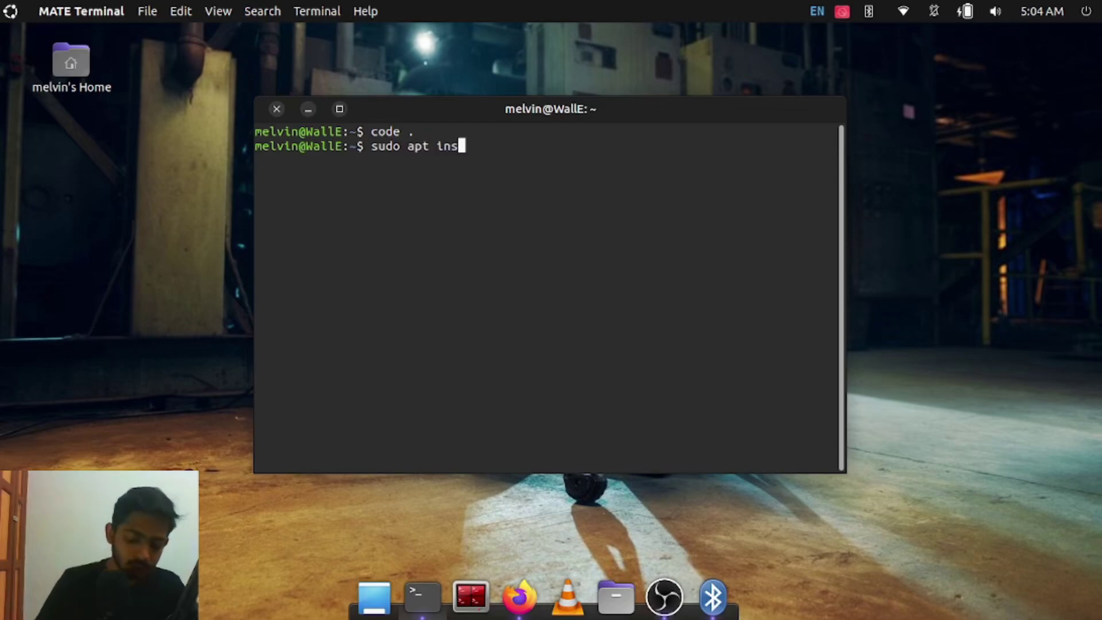
pyautogui.write('tall ')
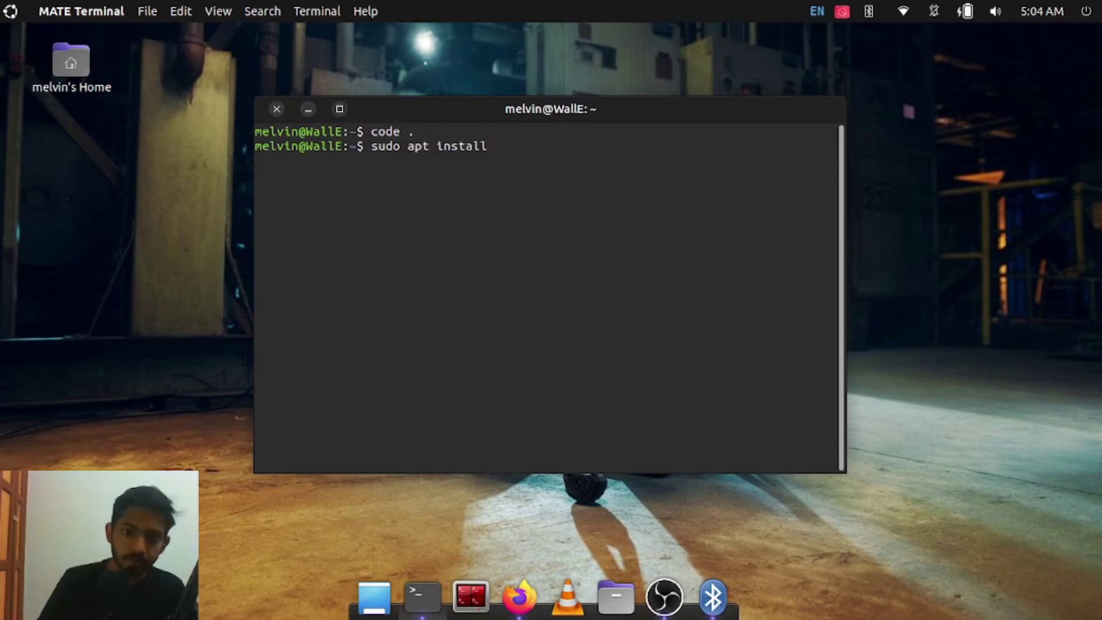
pyautogui.write('python')
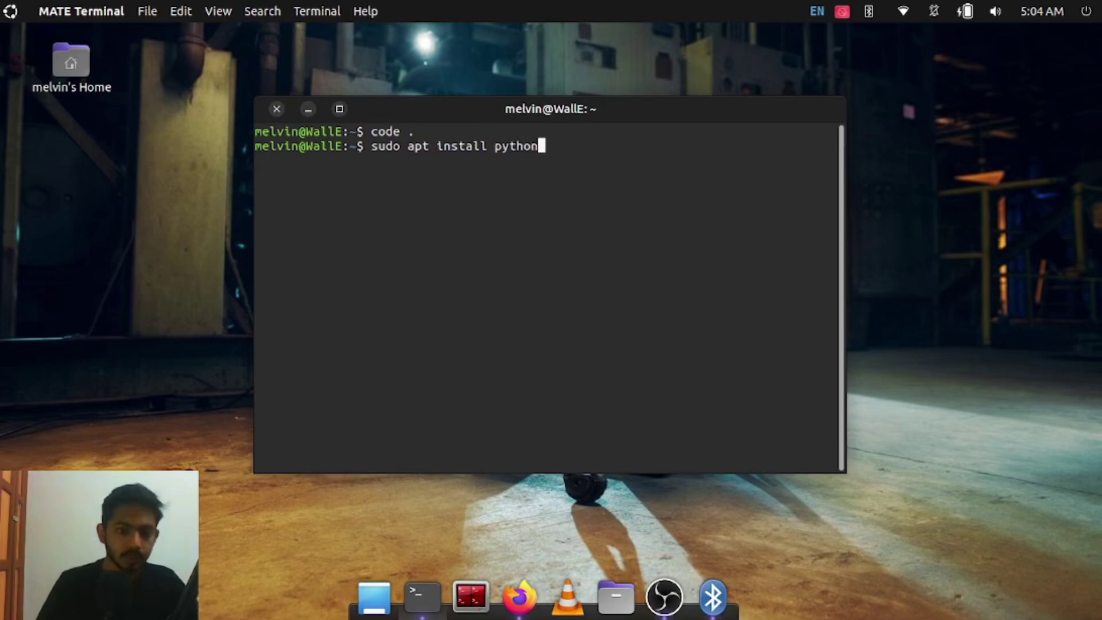
pyautogui.write('3-pip')
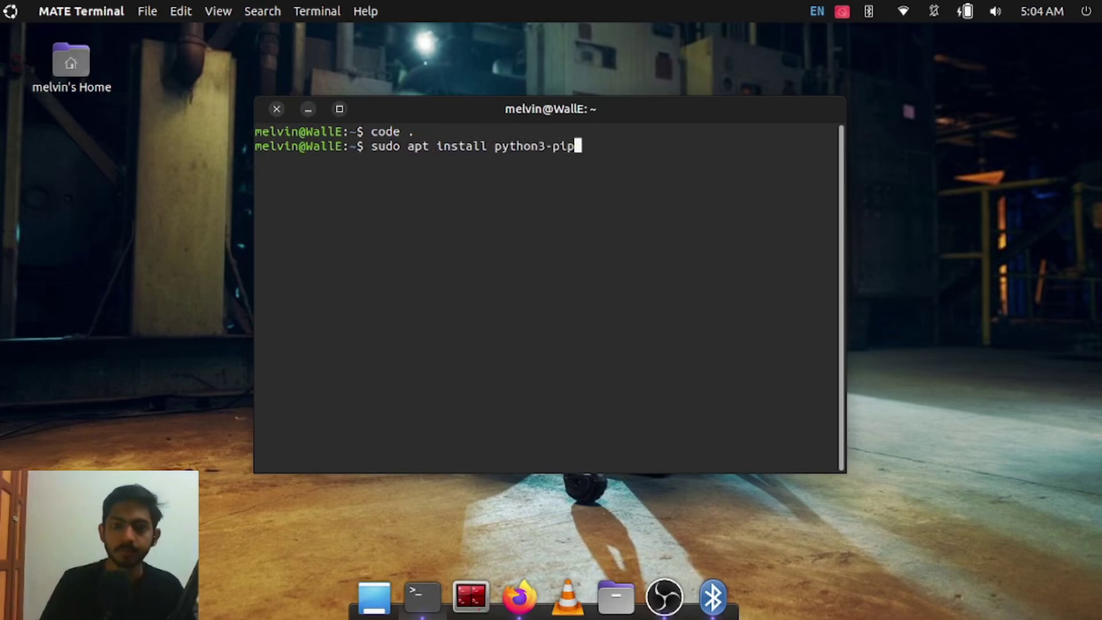
pyautogui.press('Return')
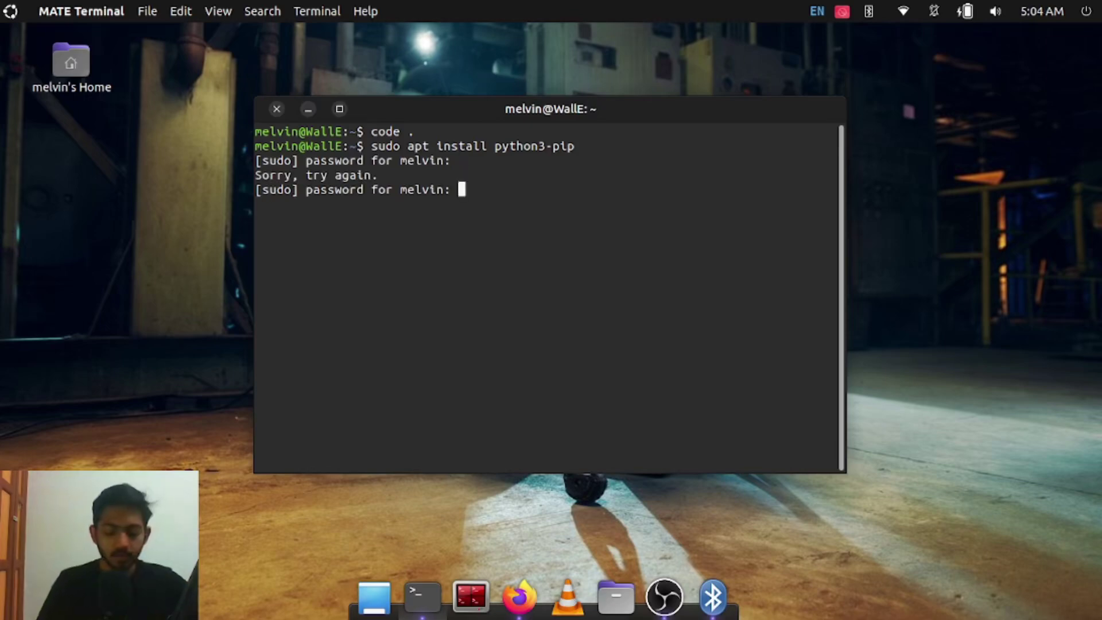
pyautogui.press('Return')
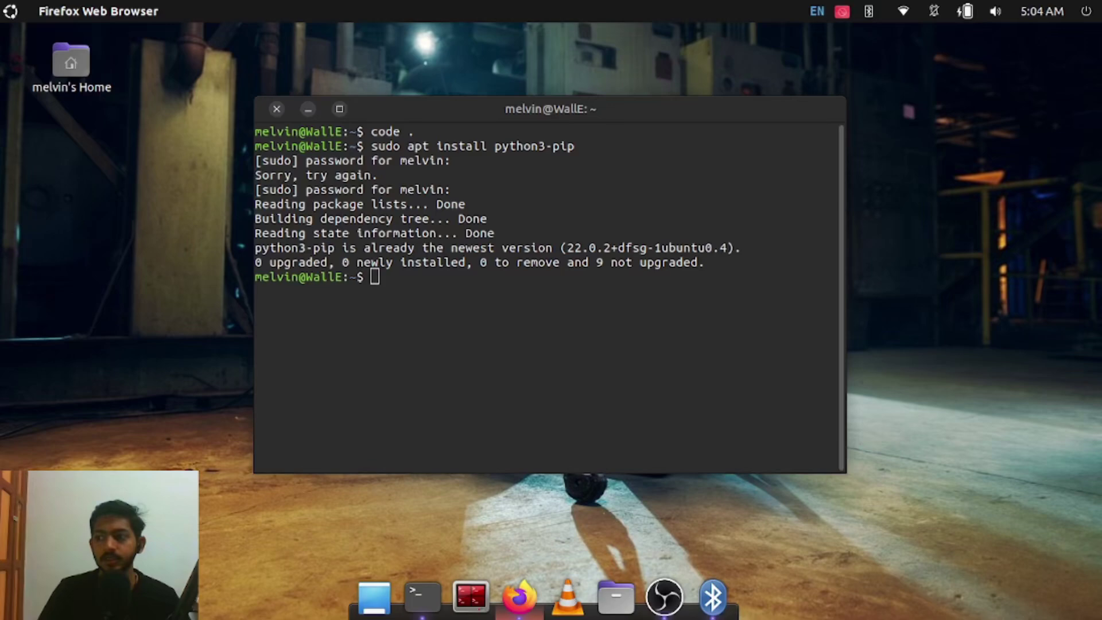
# - Run gedit from the terminal, then close the Text Editor window, leaving a fresh prompt
pyautogui.click(650, 373)
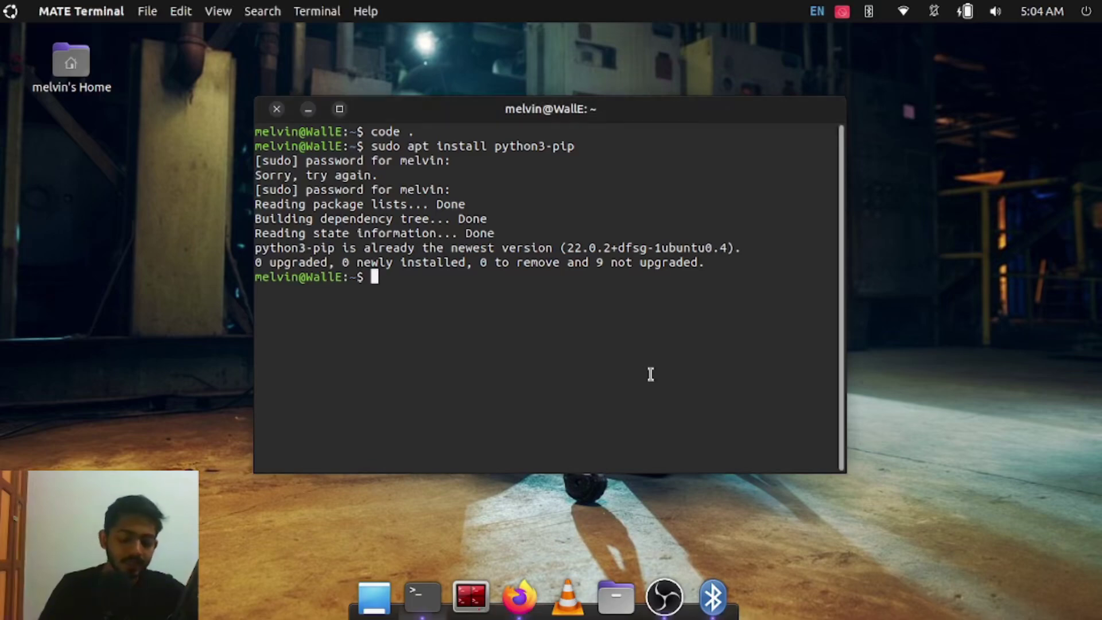
pyautogui.click(547, 276)
pyautogui.write('gedit')
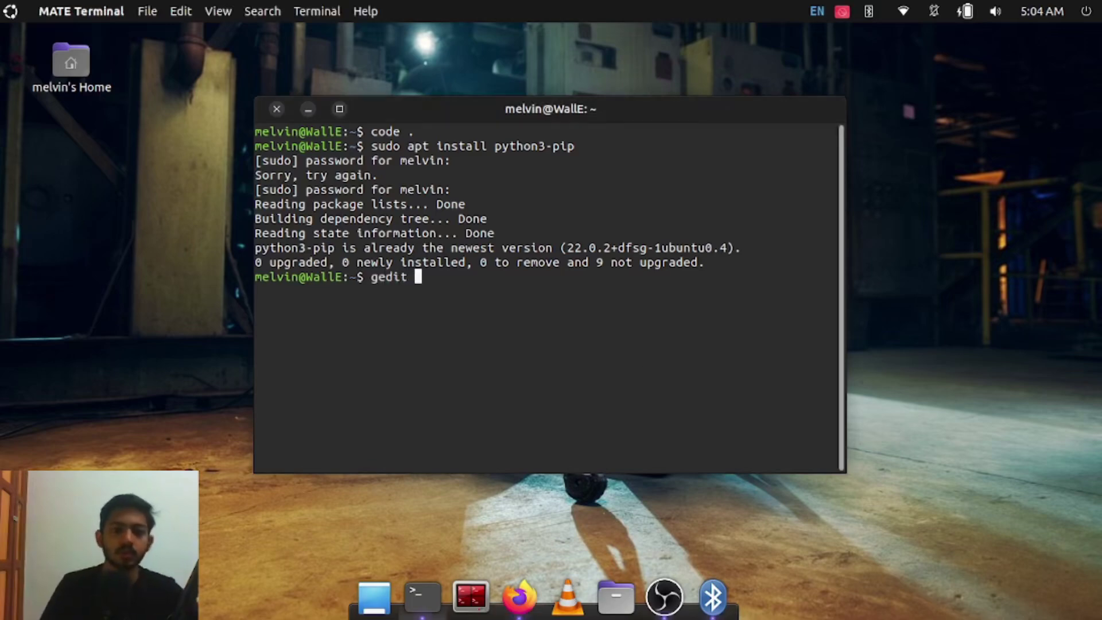
pyautogui.press('Return')
pyautogui.moveTo(390, 35); pyautogui.dragTo(604, 46)
pyautogui.click(199, 43)
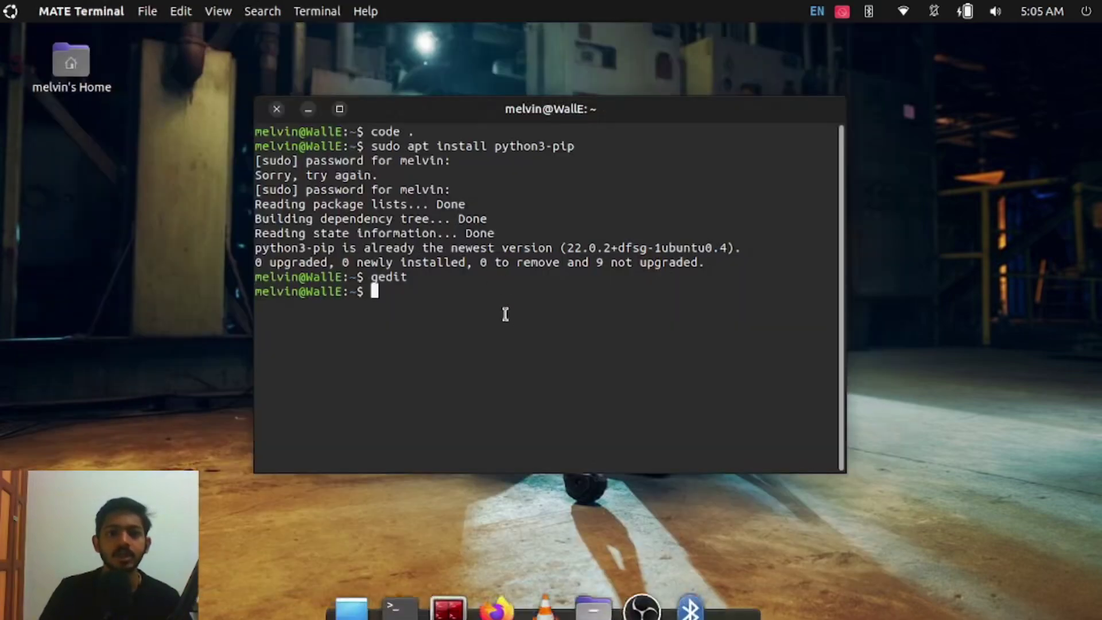
pyautogui.tripleClick(388, 276)
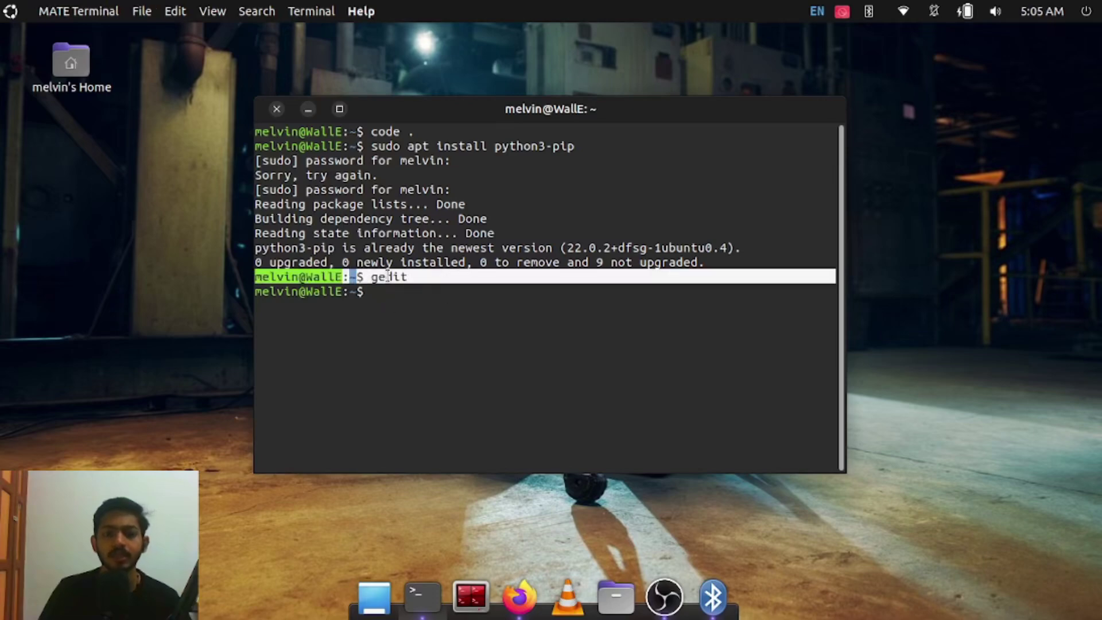
pyautogui.click(396, 322)
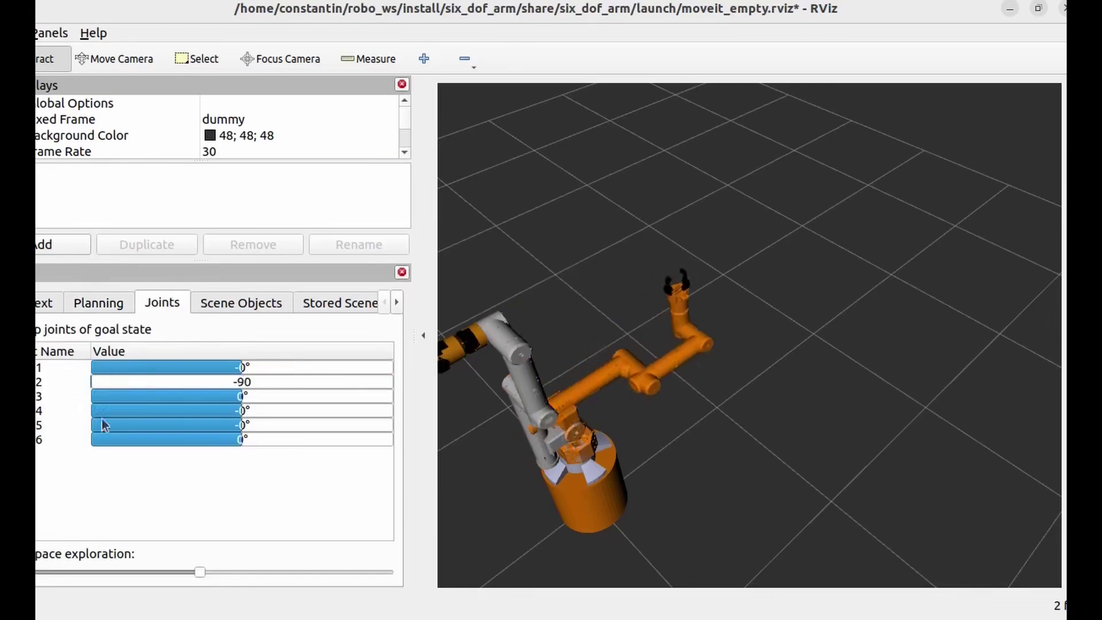
pyautogui.moveTo(103, 422)
pyautogui.mouseDown()
pyautogui.moveTo(284, 405)
pyautogui.moveTo(421, 411)
pyautogui.mouseUp()
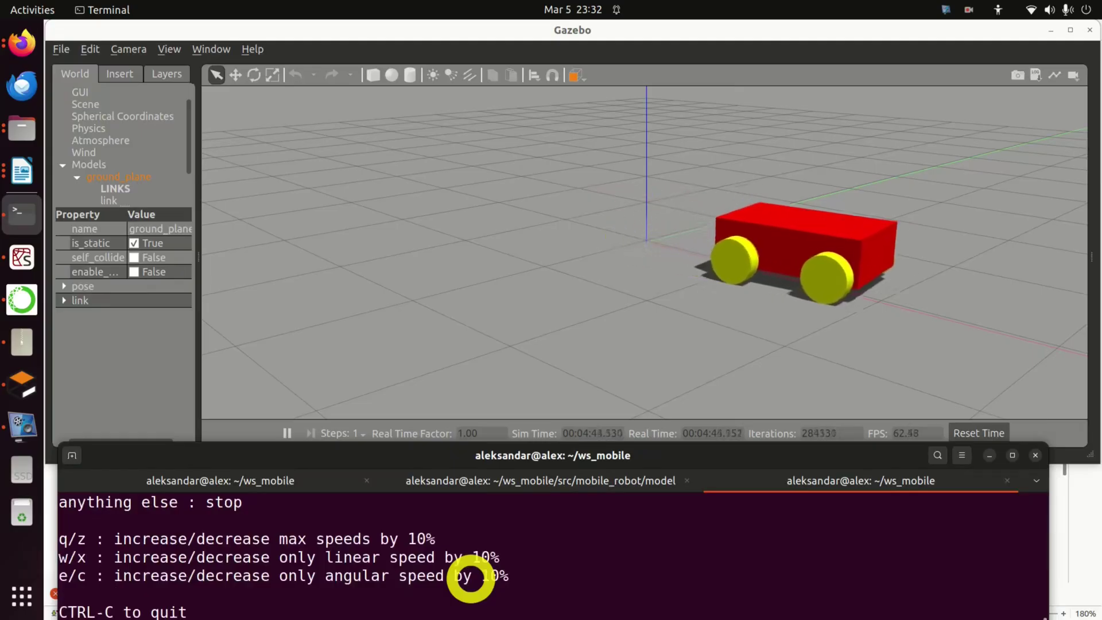